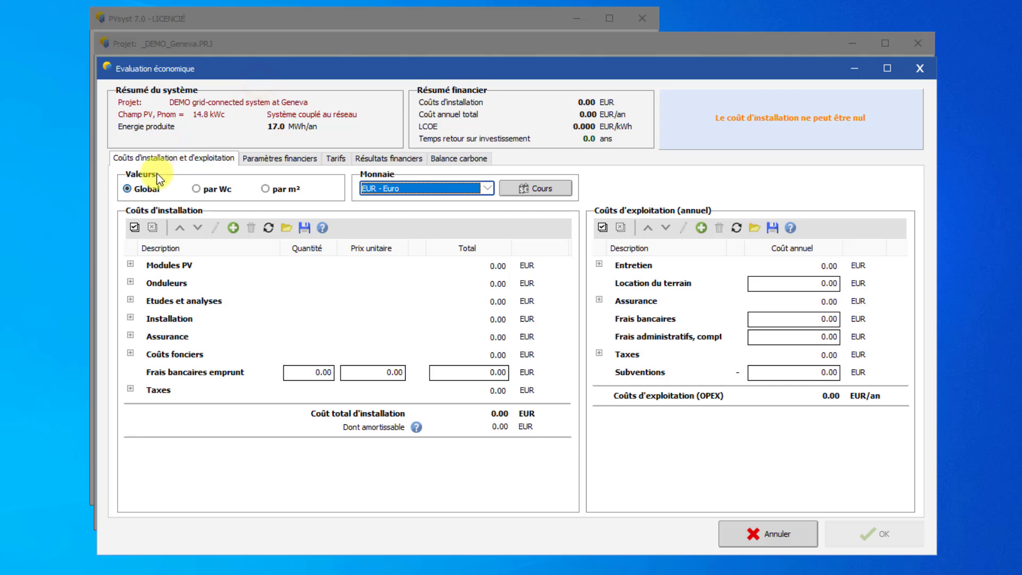
Step: Try expressing the cost values per Wc and per m² instead of globally
click(127, 190)
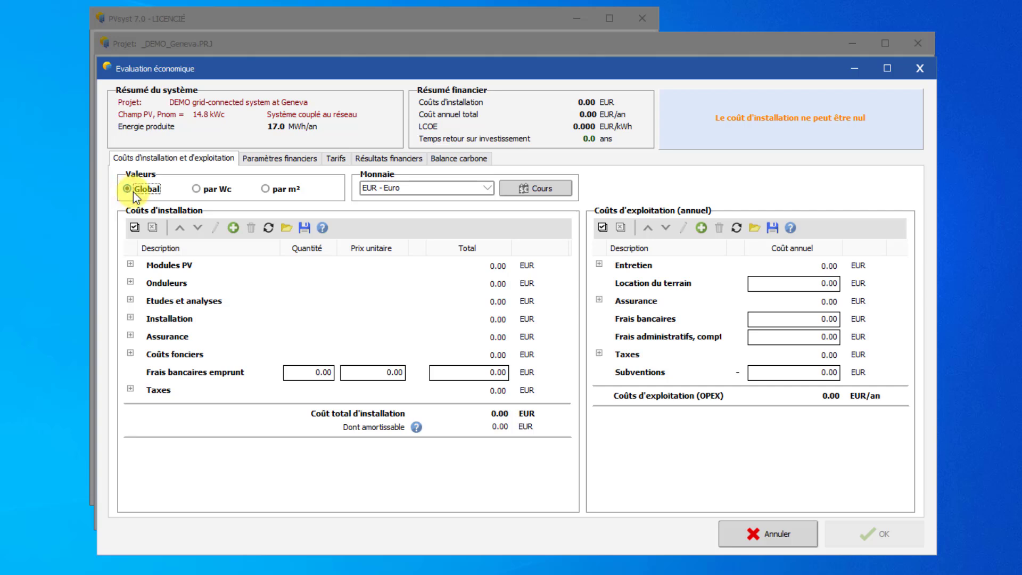
click(199, 188)
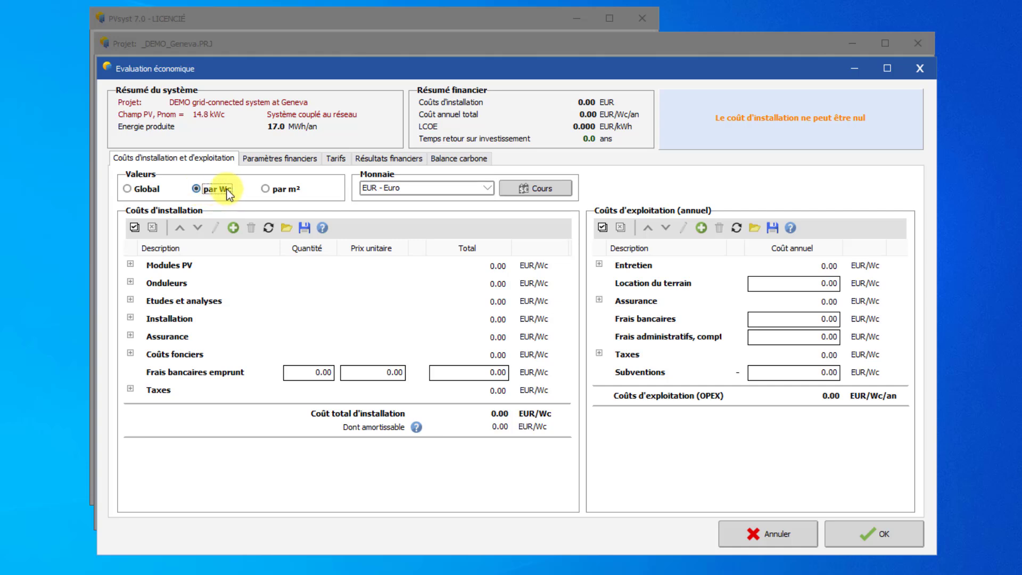
click(265, 192)
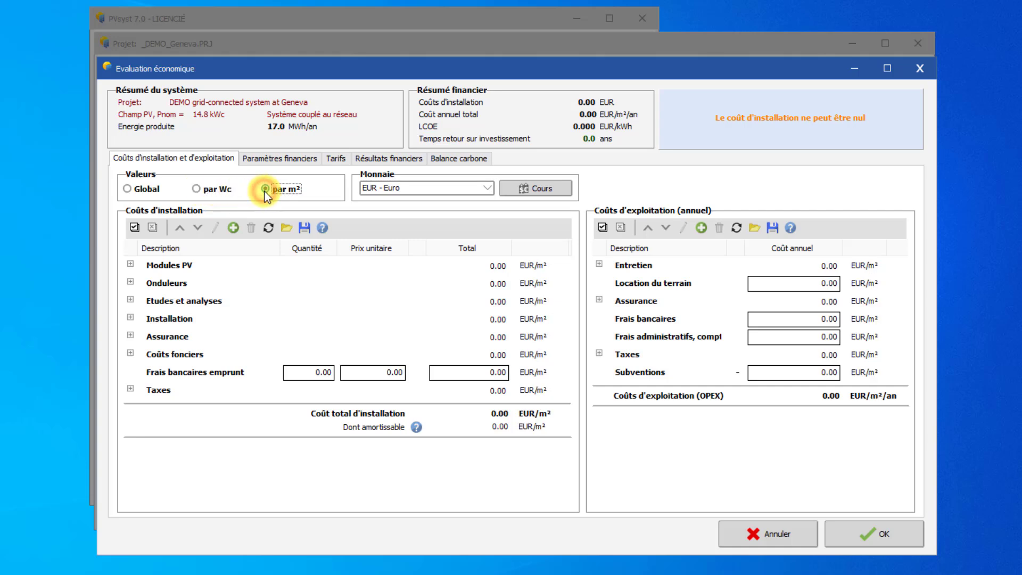
Step: Choose EUR - Euro as the currency and express the cost values as Global
click(486, 187)
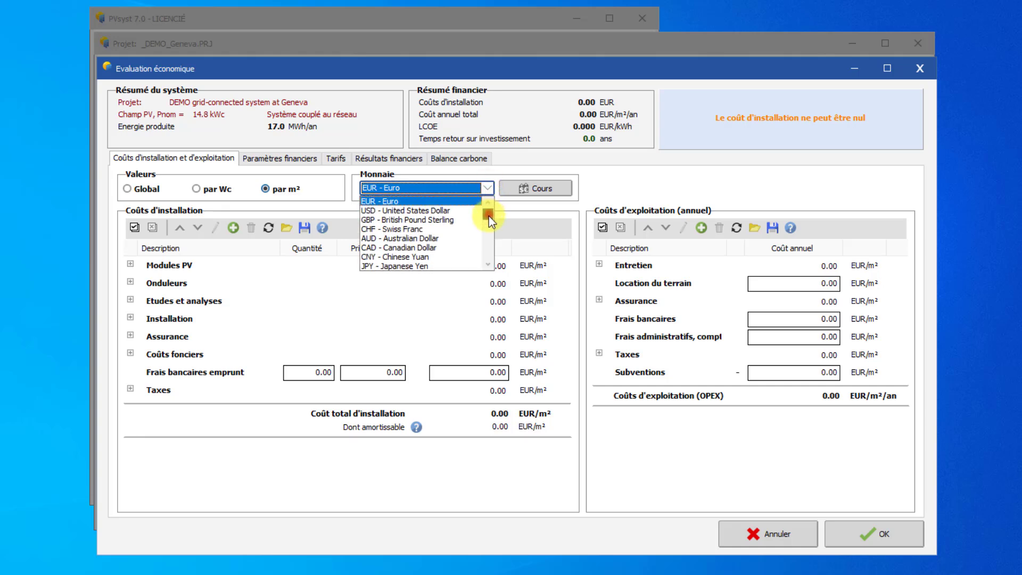
mouse_move(488, 216)
mouse_down()
mouse_move(490, 258)
mouse_move(487, 209)
mouse_up()
click(443, 201)
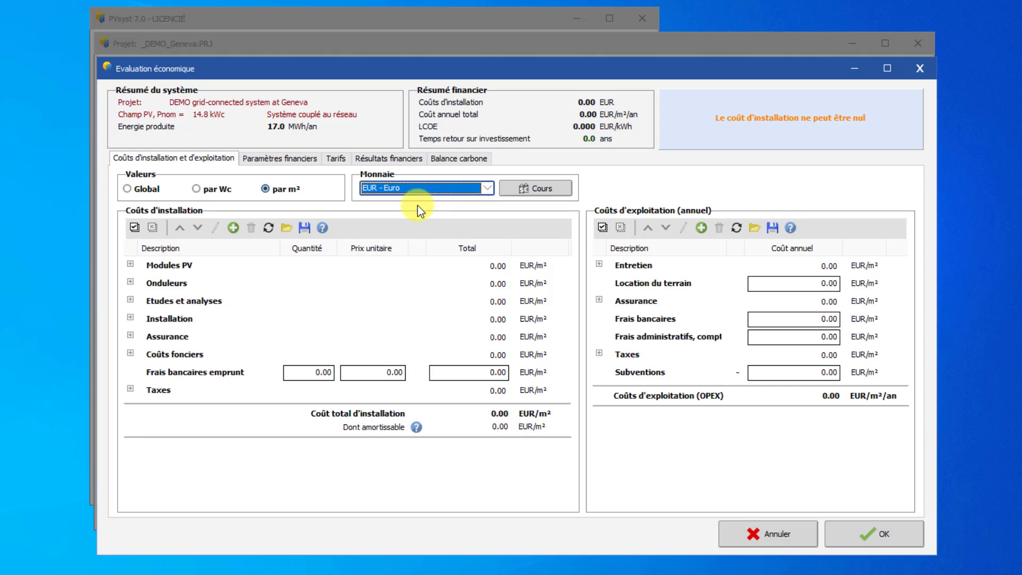
click(149, 189)
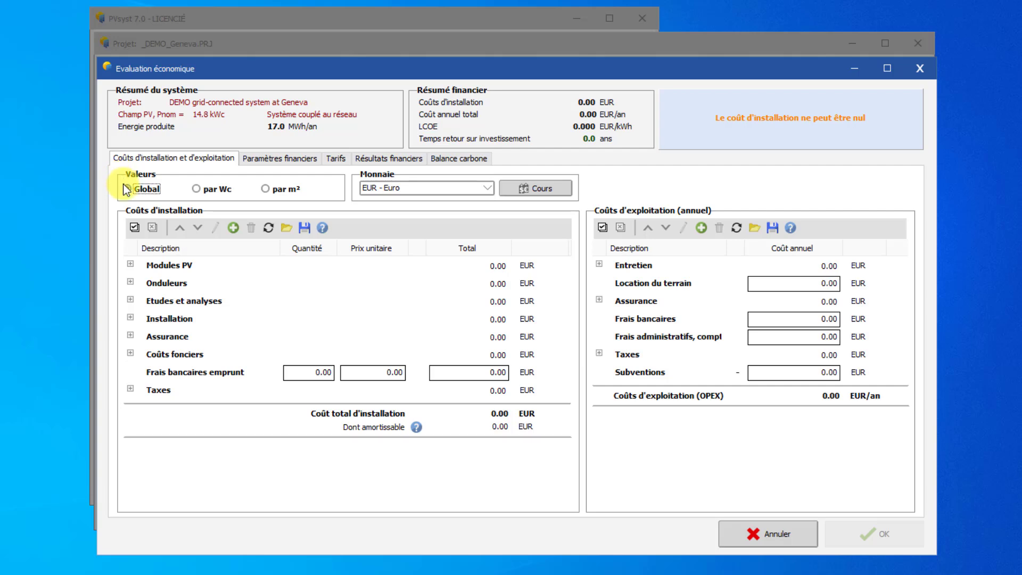
Step: Under Modules PV, set the unit price to 100 for the Poly 190 Wp modules and 20 for the module supports
click(131, 264)
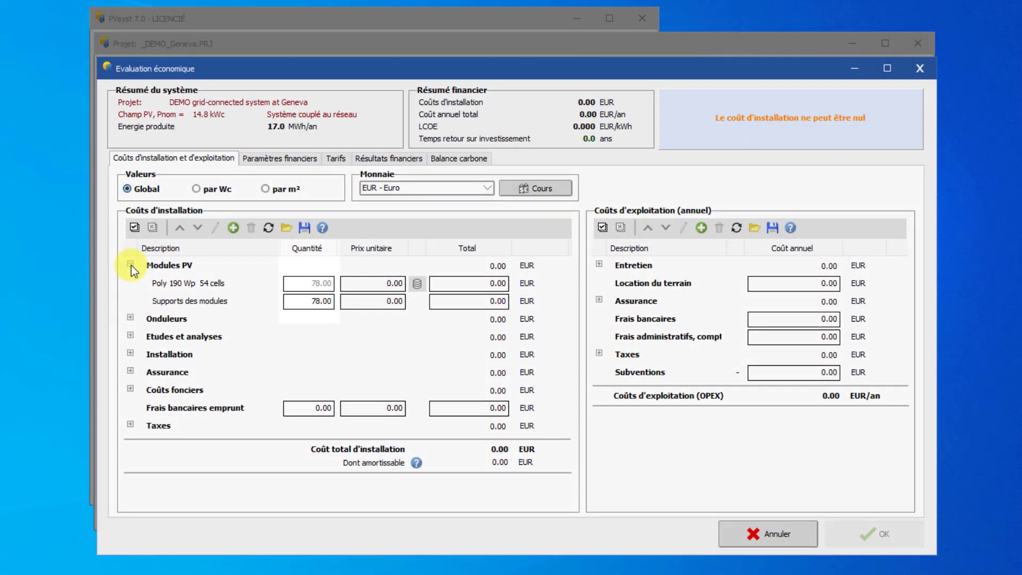
click(384, 283)
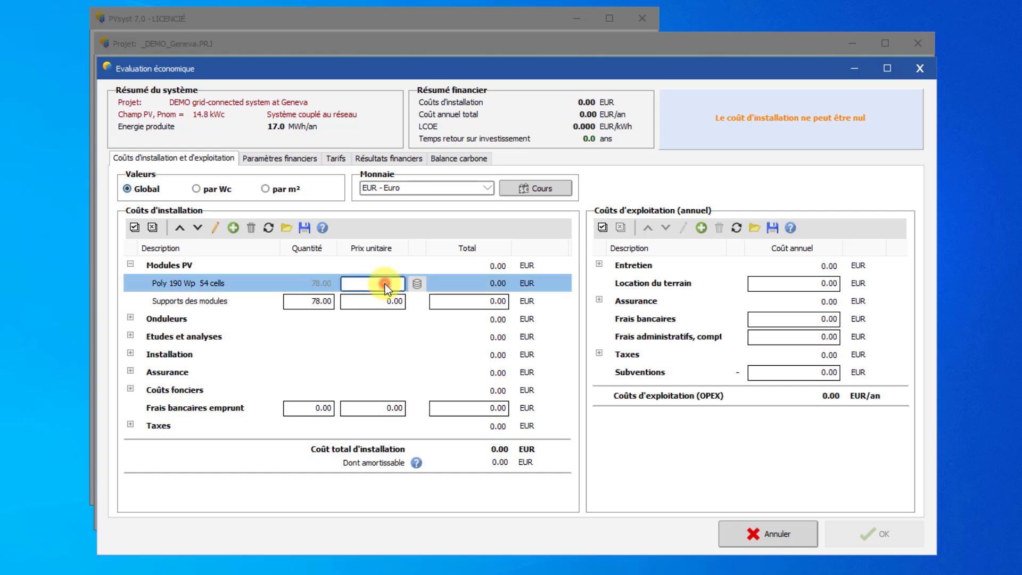
text(100)
click(369, 282)
click(382, 304)
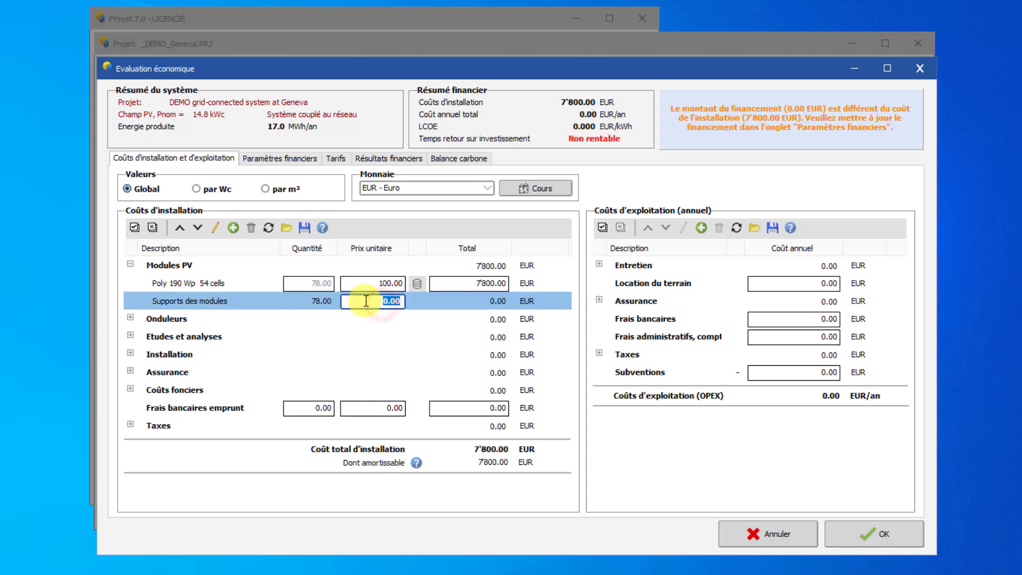
text(20)
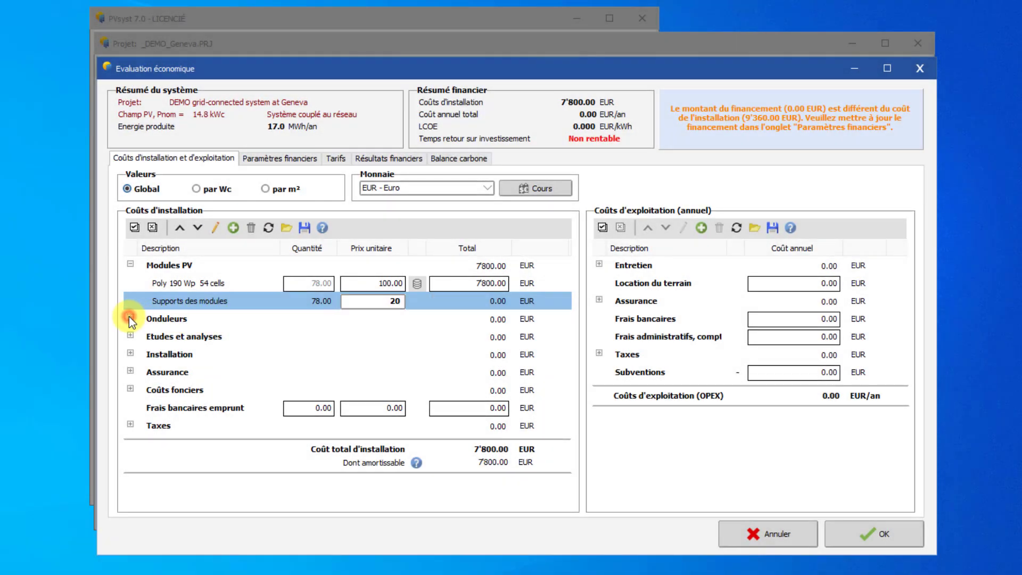
Step: Under Onduleurs, set the unit price of the 4.2 kWac inverter to 500 EUR
click(130, 319)
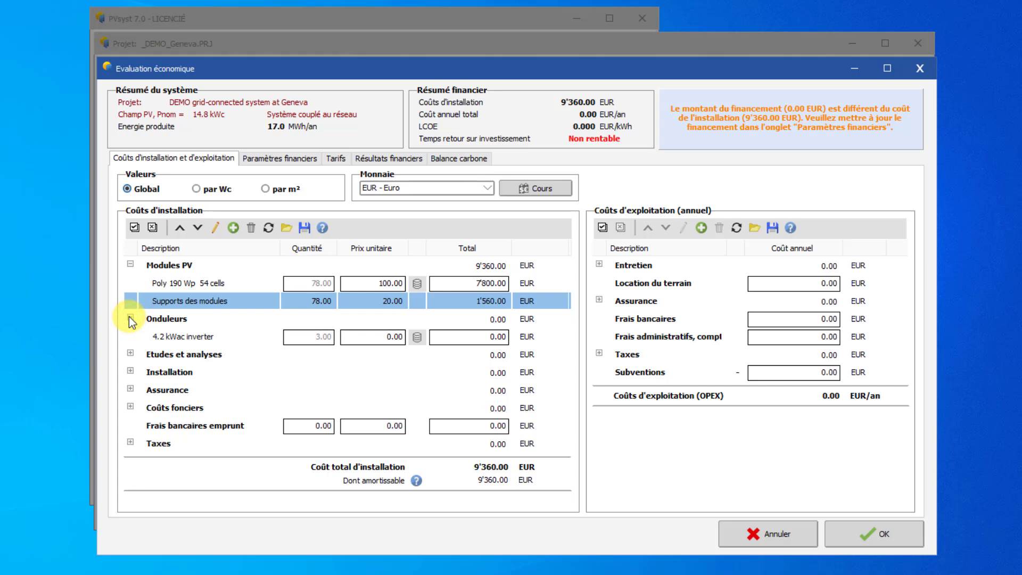
click(395, 337)
text(5)
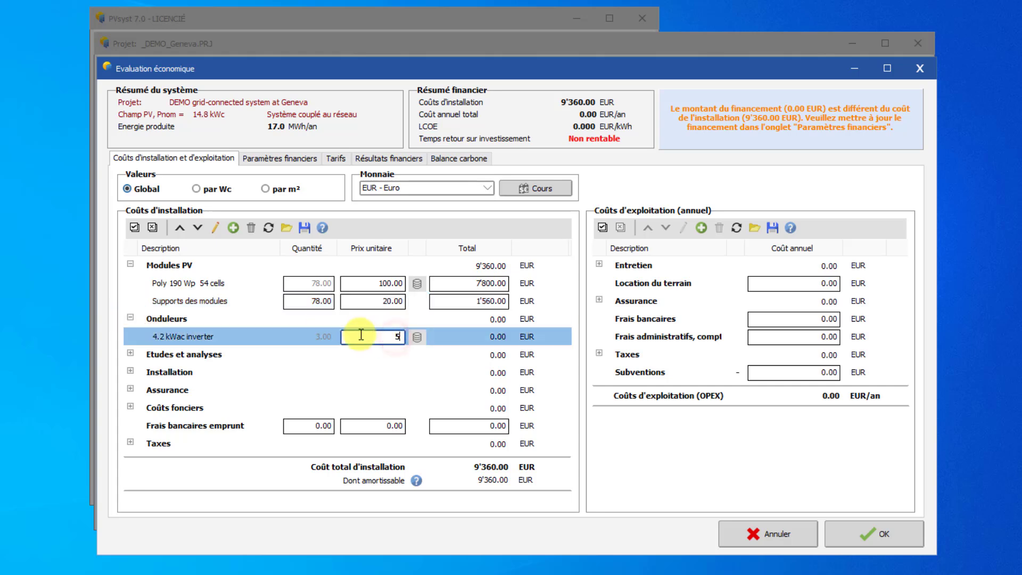
text(00)
Step: Under Etudes et analyses, set the unit price to 500 for Ingénierie and 200 for permits and other administrative fees
click(130, 353)
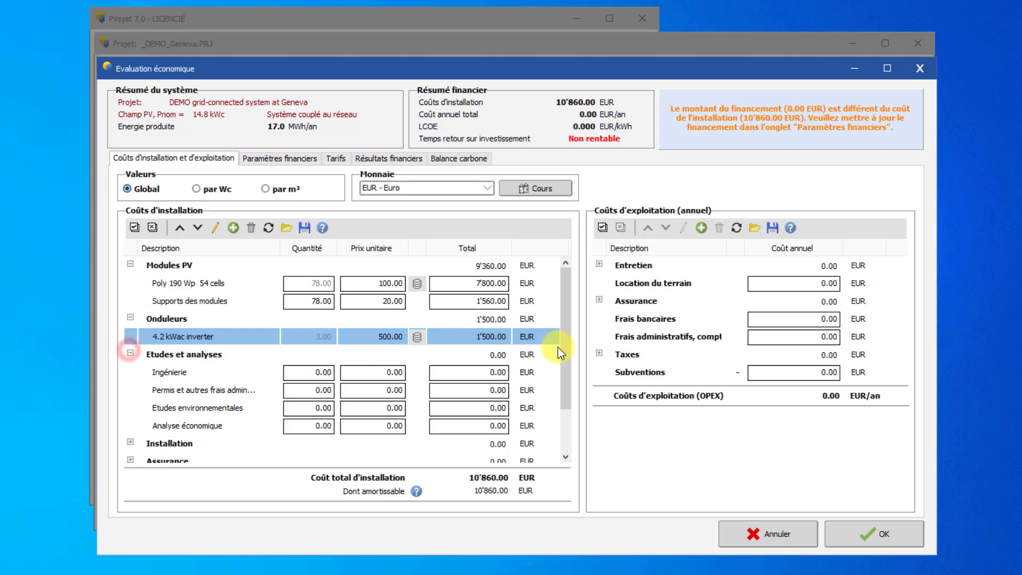
drag(557, 347, 560, 372)
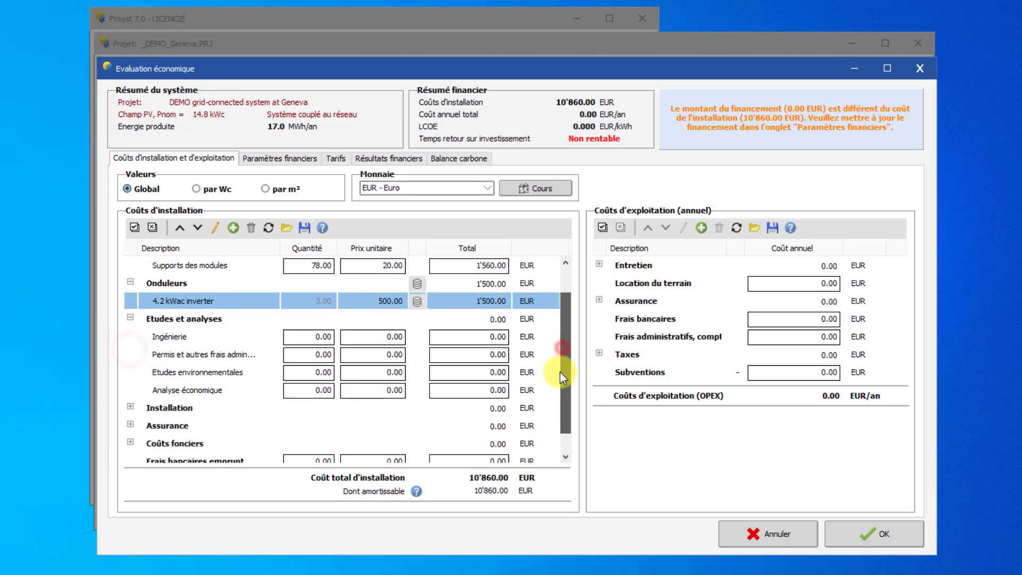
click(369, 337)
text(5)
click(372, 355)
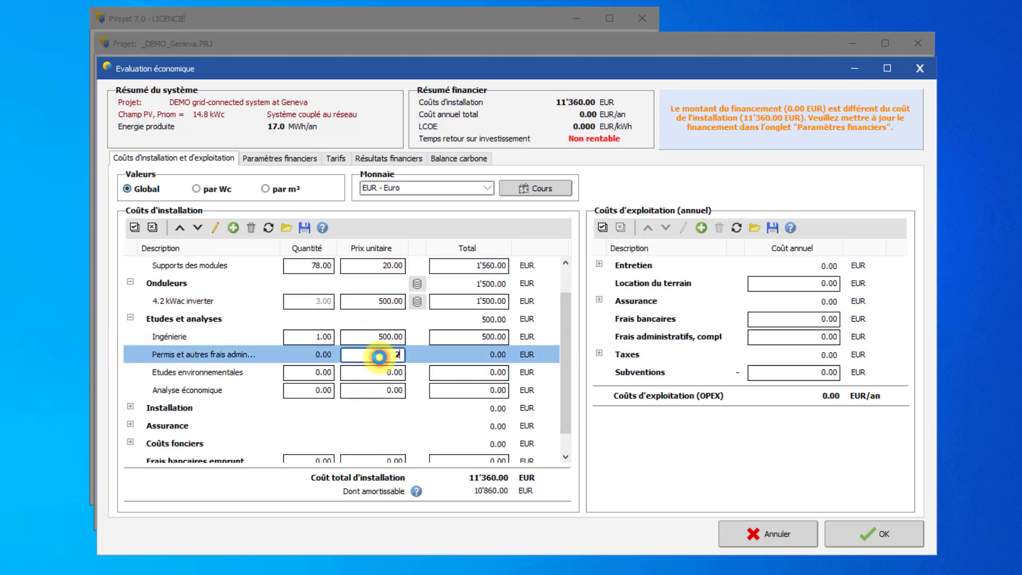
text(200)
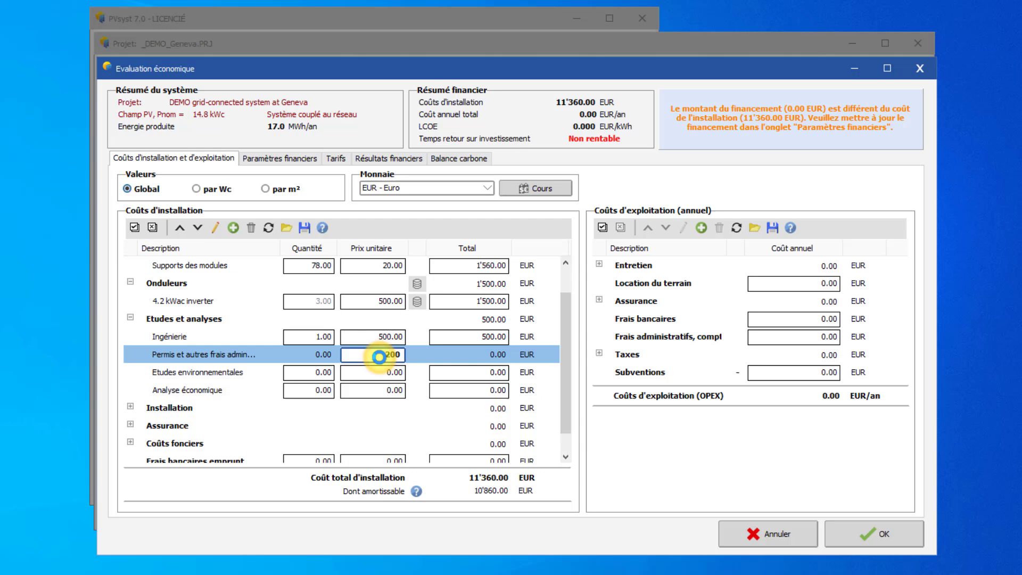
Step: Under Installation, set the unit price to 600 for Transport and 1200 for Accessoires, fixation, visserie
click(131, 408)
drag(563, 373, 560, 403)
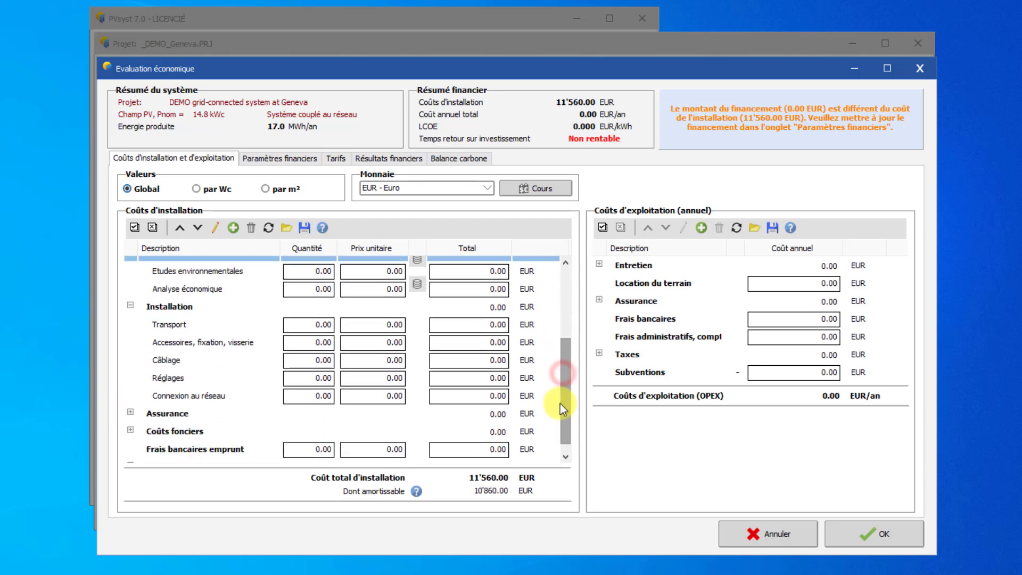
click(365, 324)
text(600)
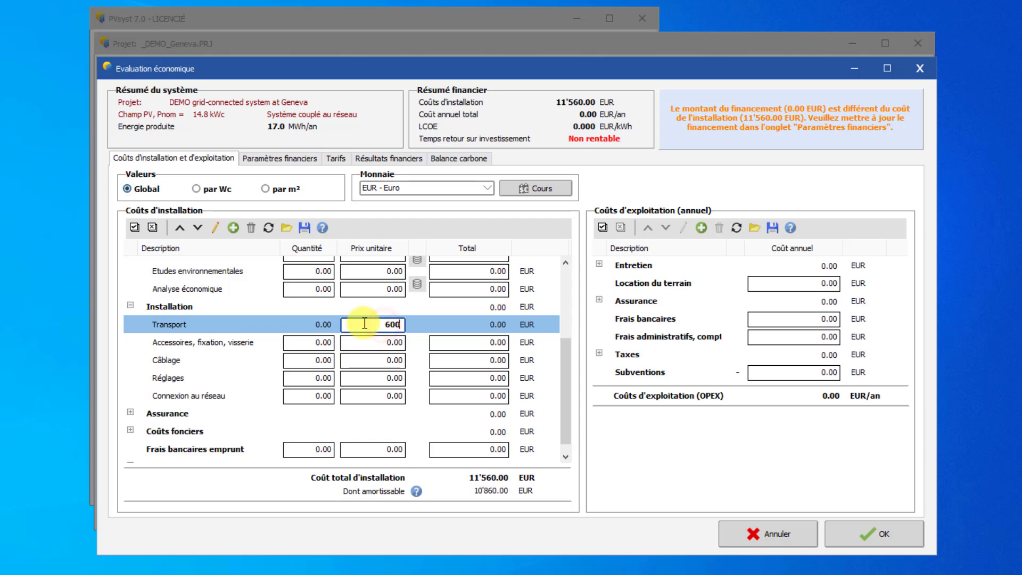
click(365, 342)
text(1200)
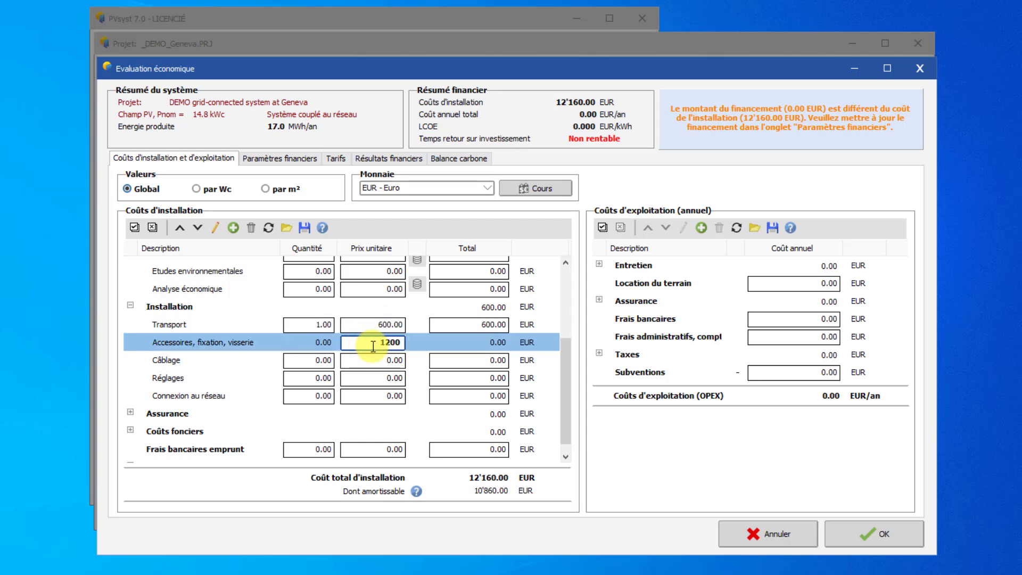
Step: Set the installation unit prices to 200 for Réglages and 350 for Connexion au réseau
click(375, 359)
click(369, 376)
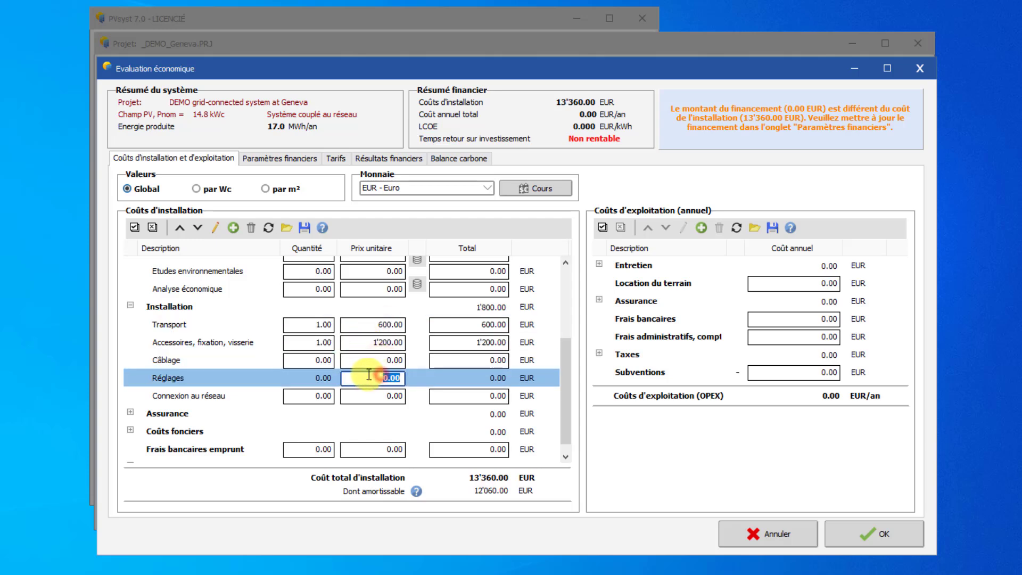
text(200)
click(369, 395)
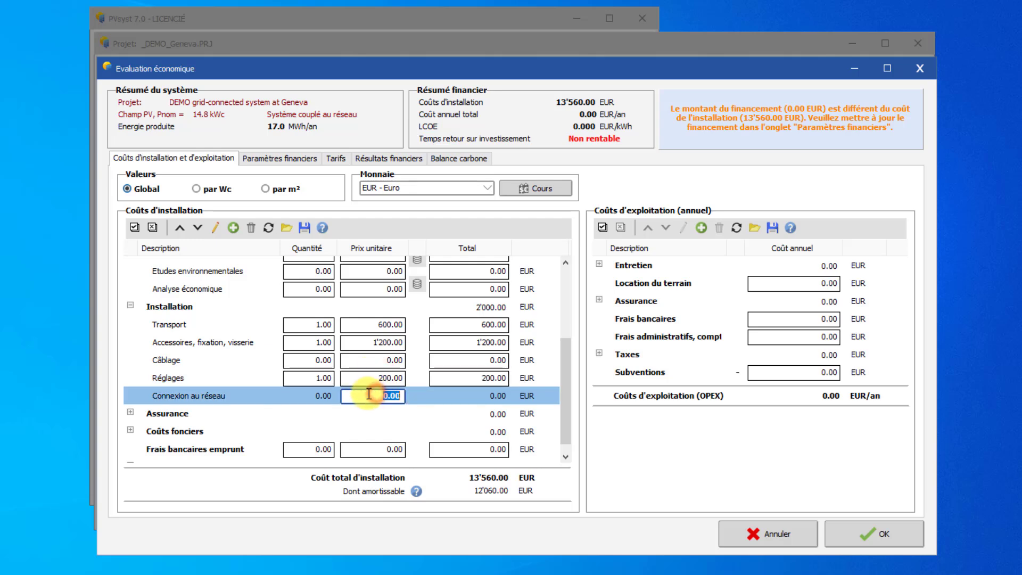
text(350)
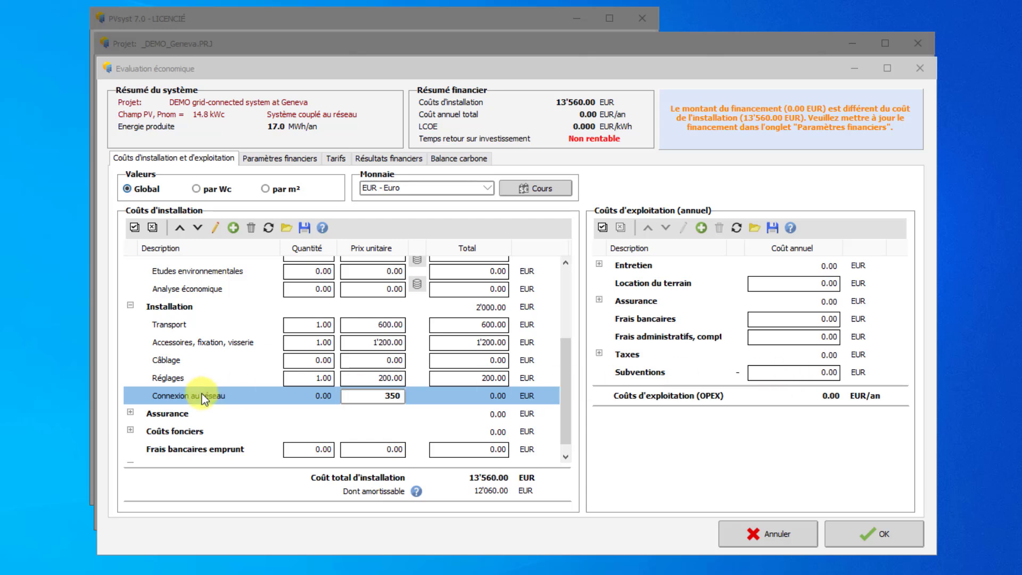
Step: Under the installation costs' Assurance, set the unit price to 200 for buildings insurance and 100 for start-up delay insurance
click(128, 412)
drag(566, 397, 566, 413)
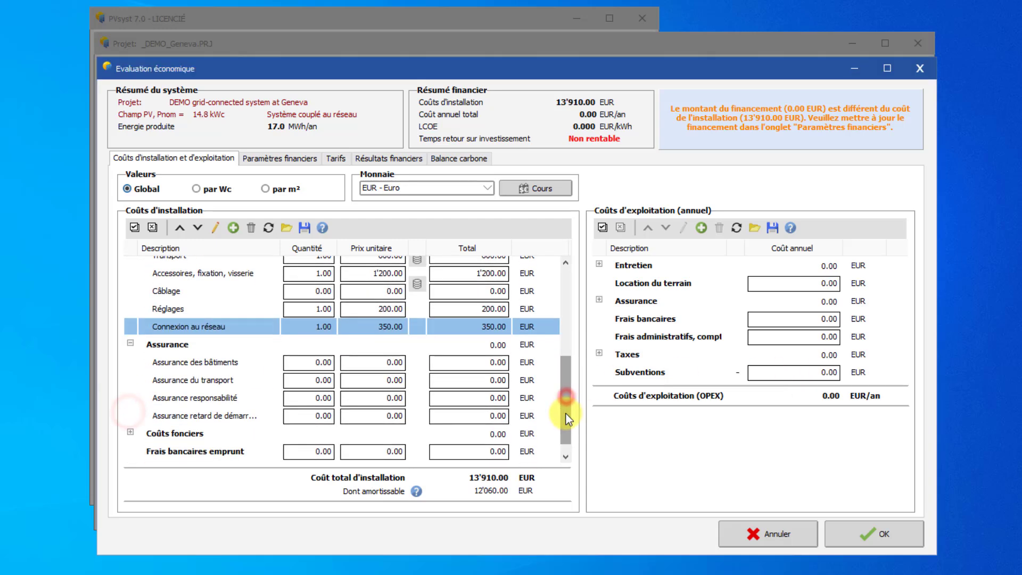
click(377, 362)
text(200)
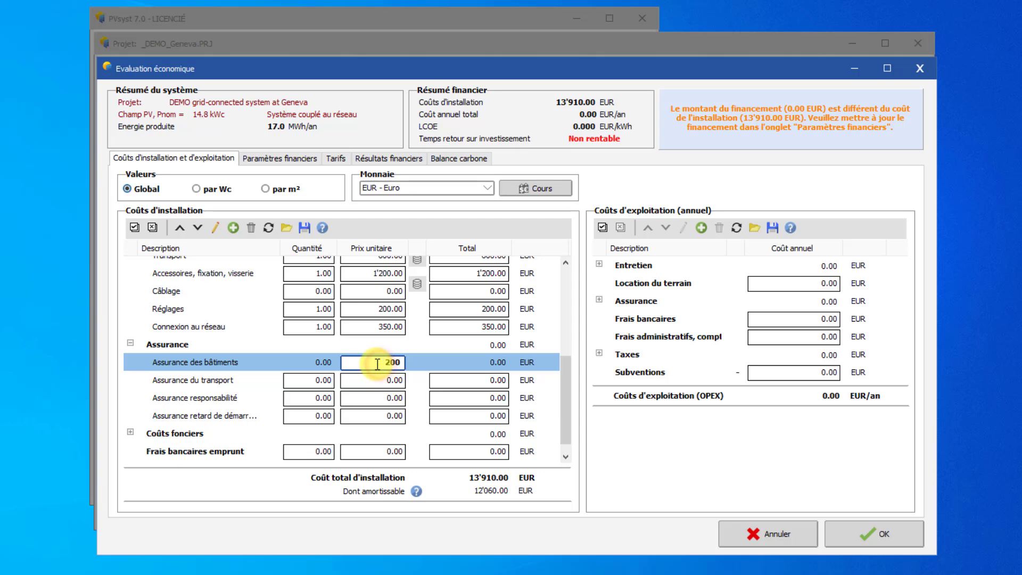
click(372, 415)
text(100)
Step: Expand Coûts fonciers and the installation Taxes, and set the TVA to 10 % of 14000 EUR
click(130, 431)
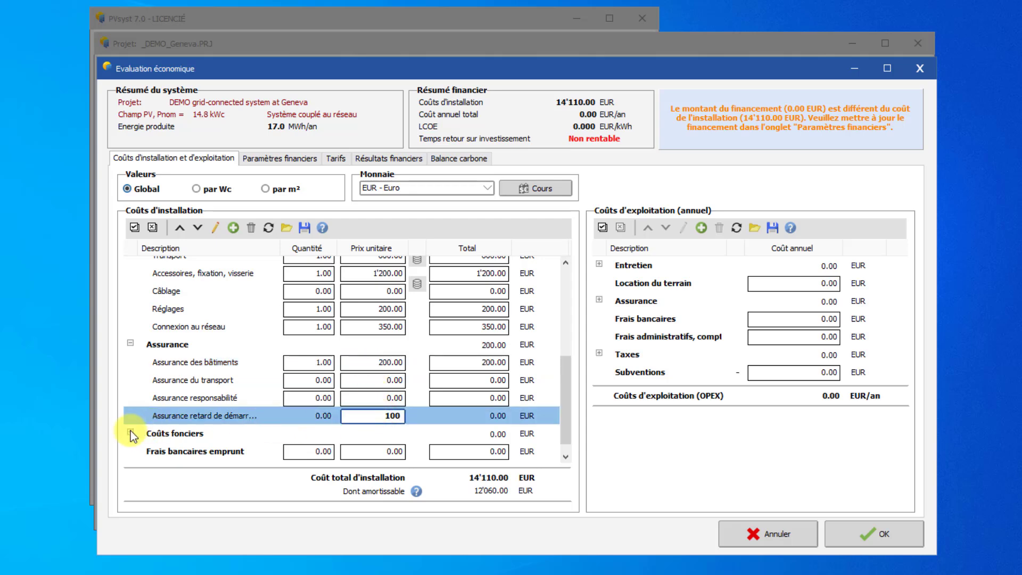
drag(563, 407, 563, 421)
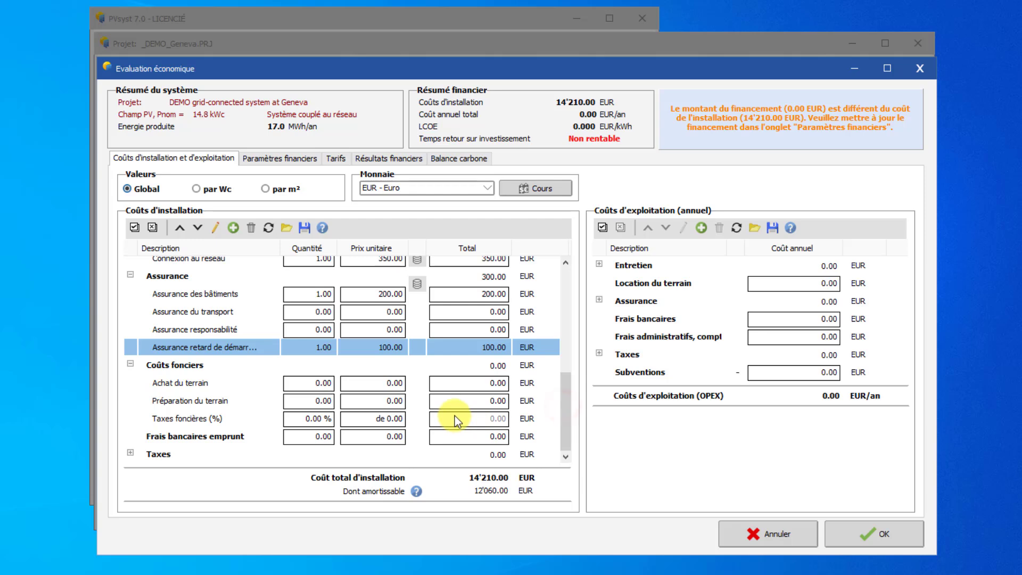
click(130, 453)
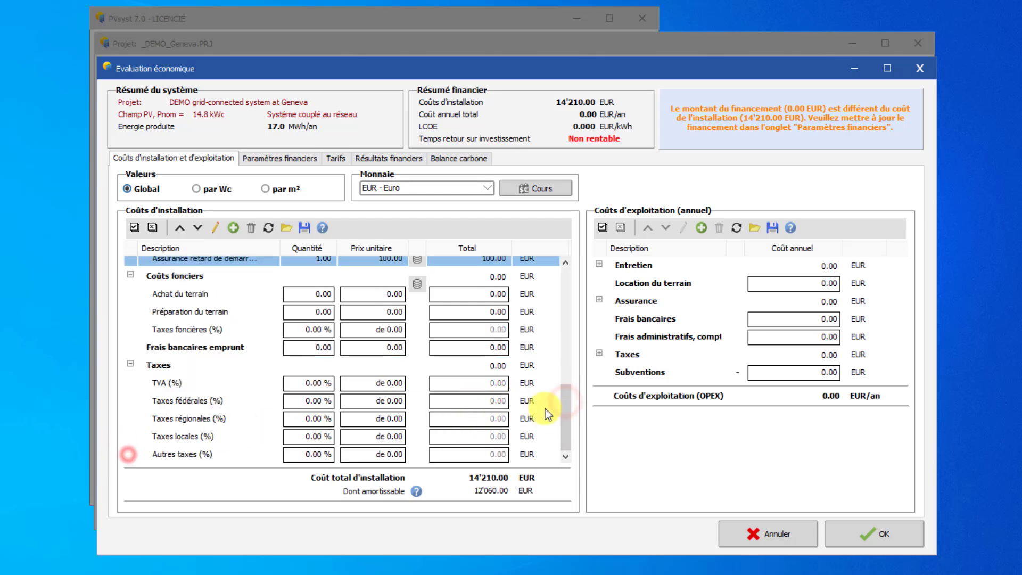
click(387, 383)
click(310, 382)
text(10)
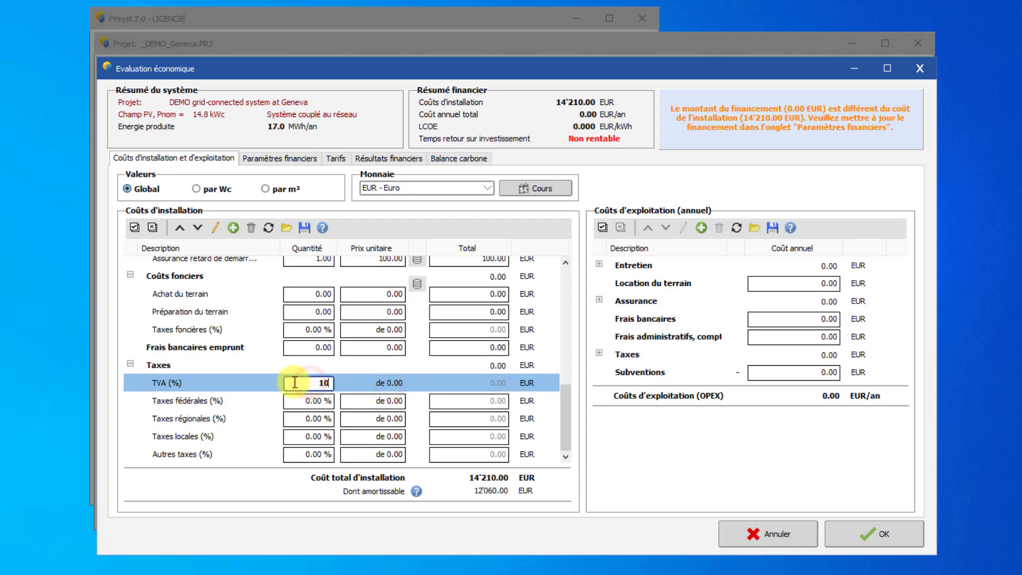
click(366, 384)
text(14')
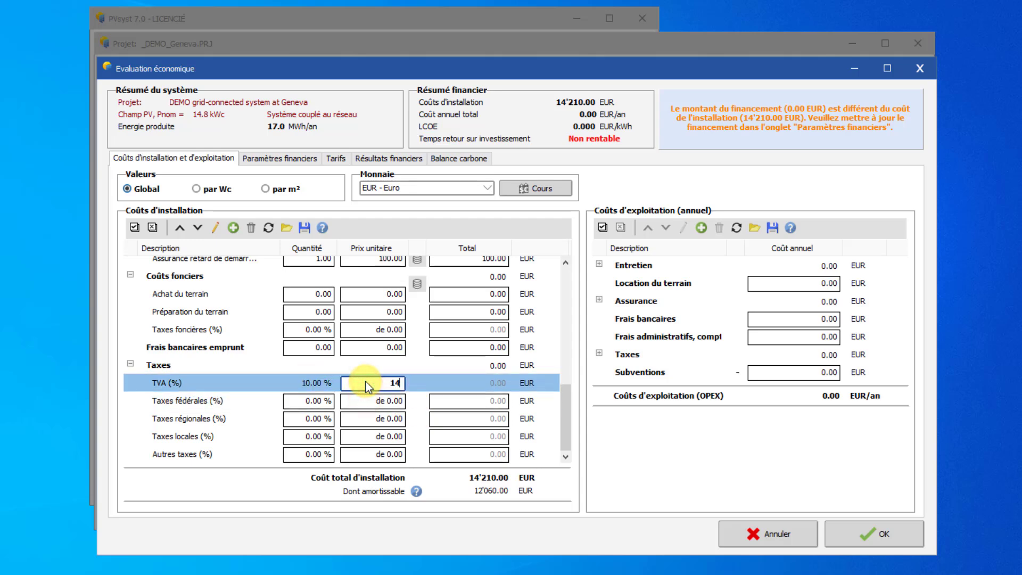
text(000)
click(387, 402)
click(387, 403)
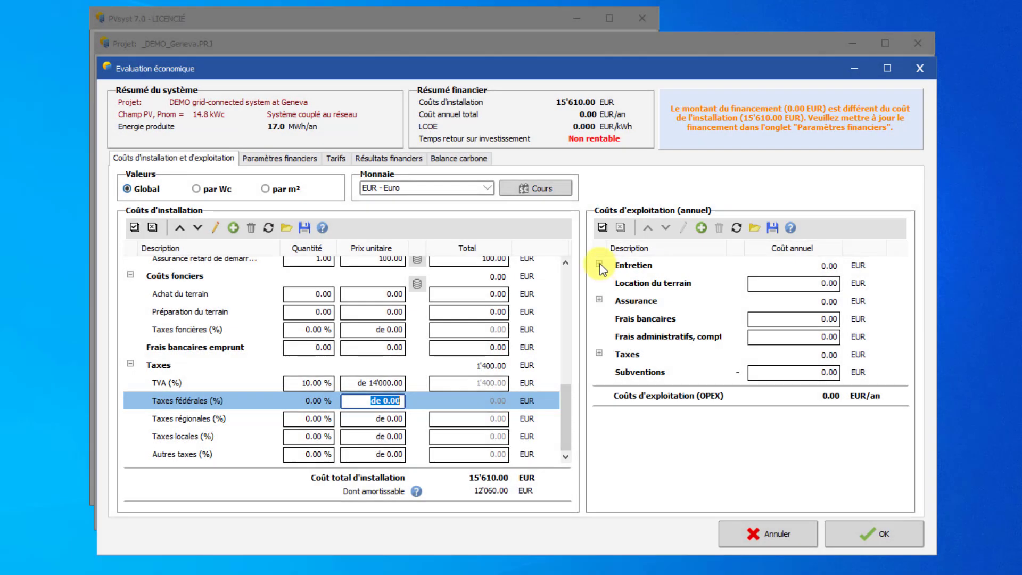
Step: In the annual operating costs under Entretien, set Salaires to 1000 and Réparations to 600 EUR
click(600, 265)
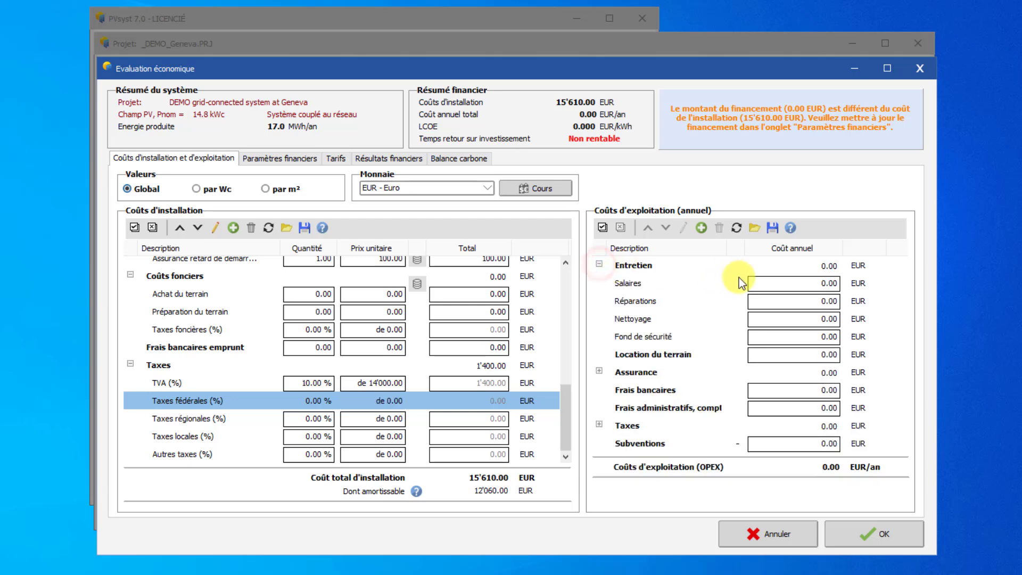
click(786, 285)
text(1000)
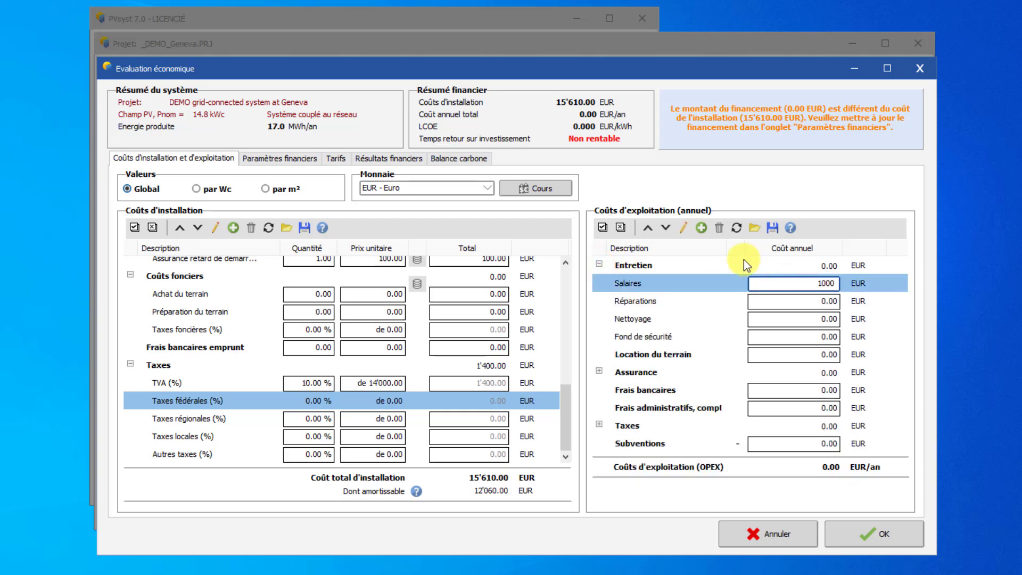
click(773, 296)
text(600)
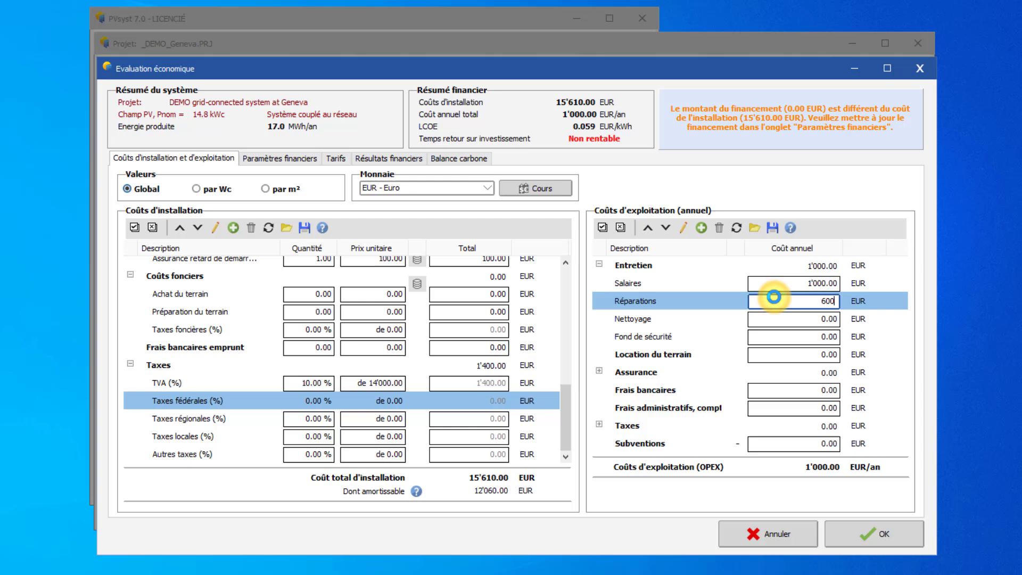
Step: Set the annual maintenance costs to 250 EUR for Nettoyage and 500 EUR for Fond de sécurité
click(795, 320)
text(250)
click(806, 336)
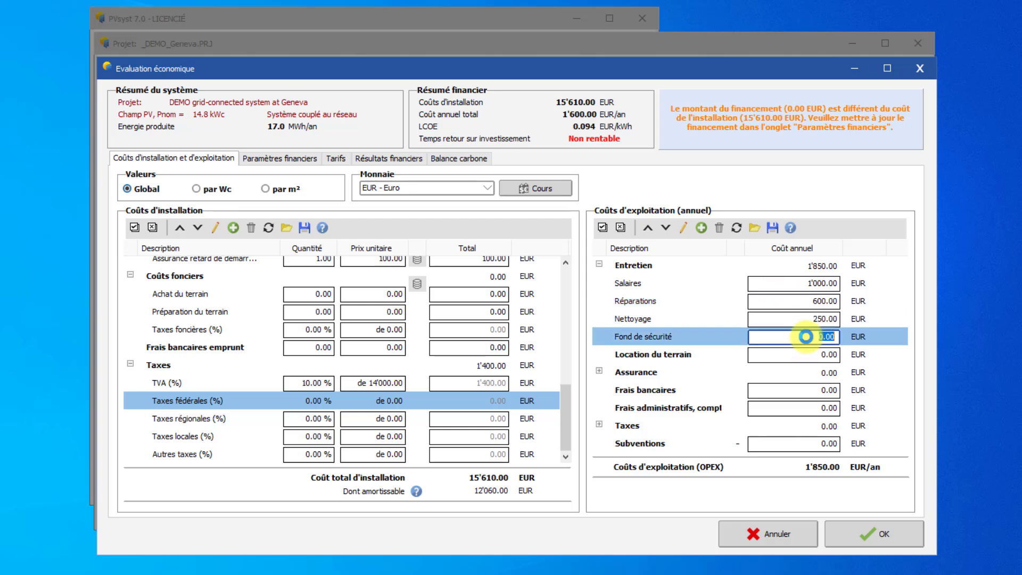
text(500)
click(806, 354)
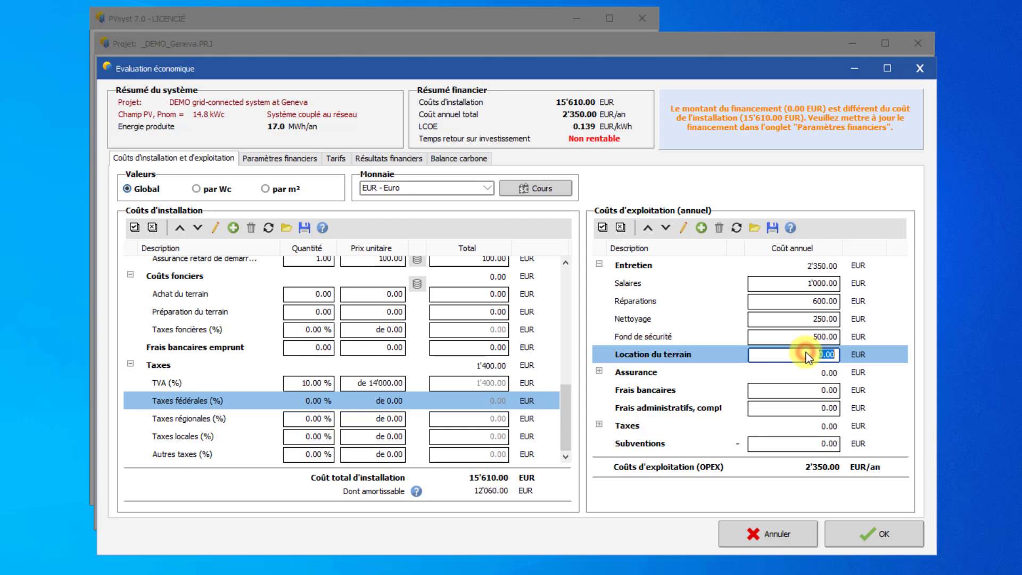
Step: Expand Assurance in the annual operating costs and set Assurance des installations to 250 EUR and Assurance responsabilité to 100 EUR
click(598, 372)
drag(901, 369, 895, 425)
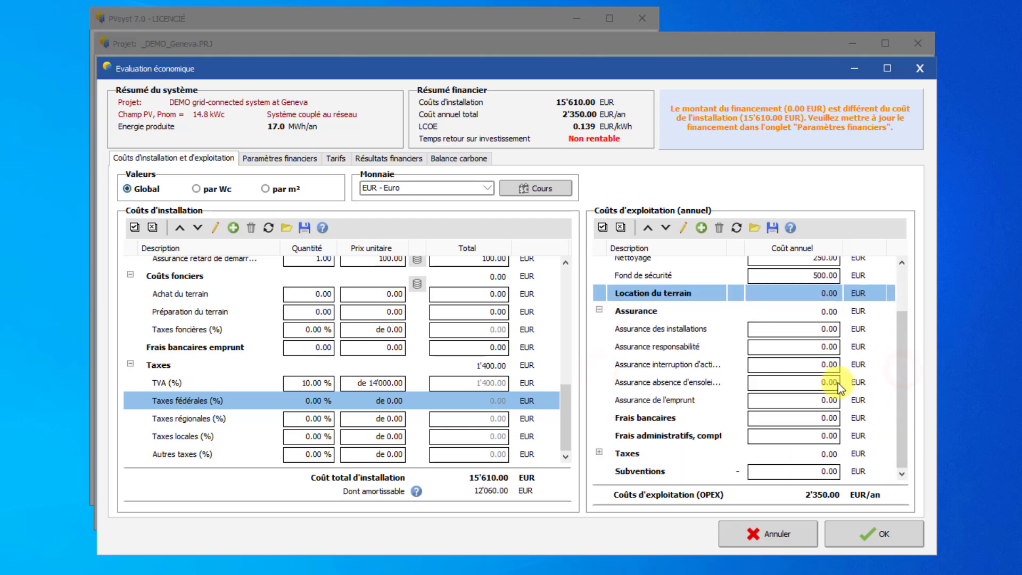
click(801, 328)
text(250)
click(805, 345)
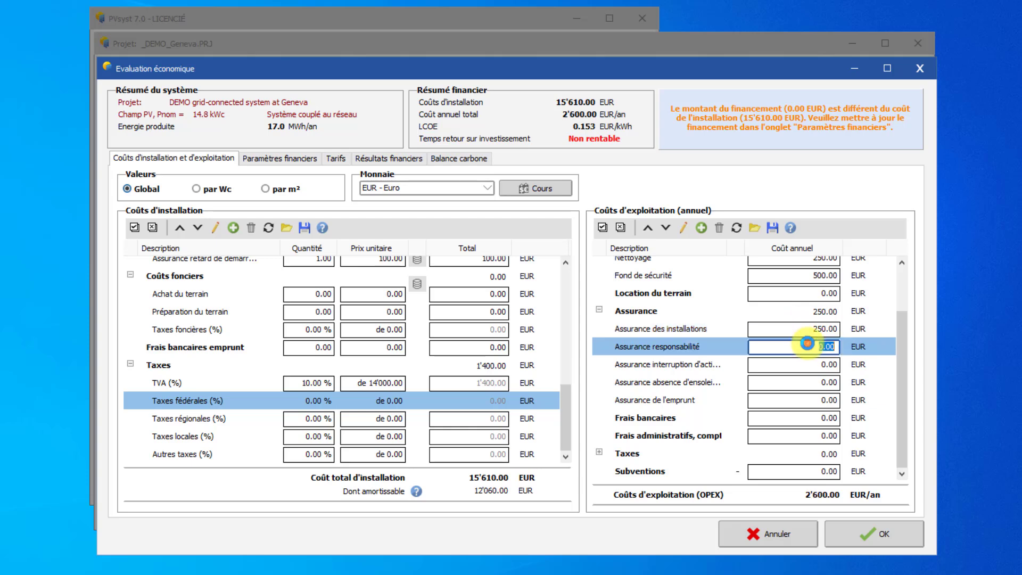
text(100)
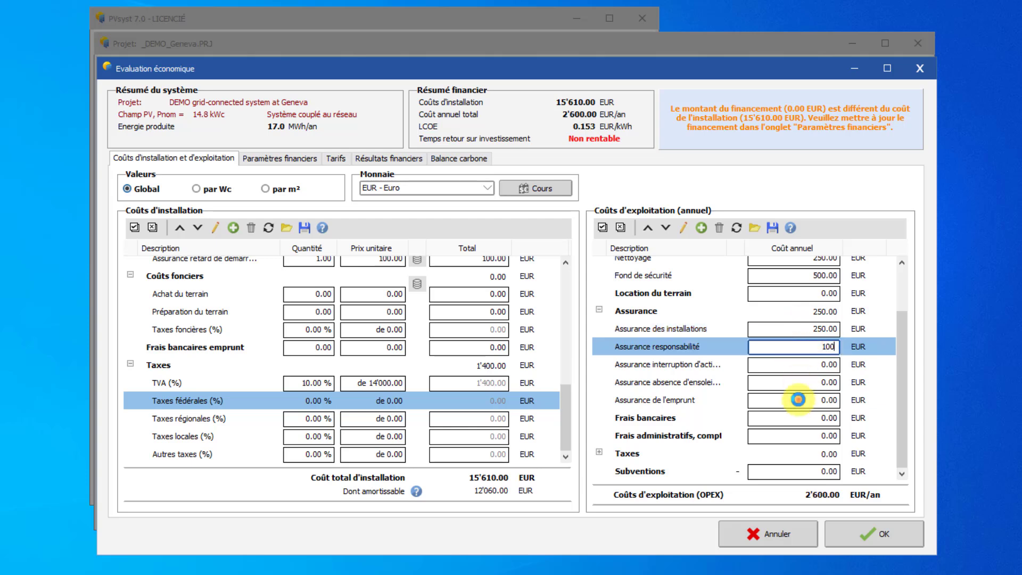
Step: Set the annual Assurance de l'emprunt to 50 EUR and the lack-of-sunshine insurance to 100 EUR
click(797, 399)
text(50)
click(794, 380)
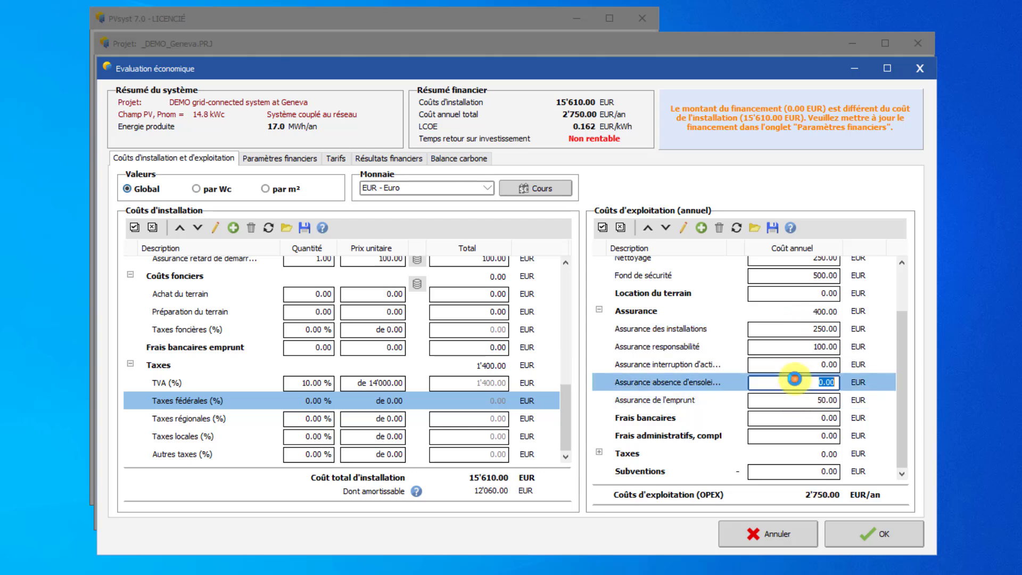
text(100)
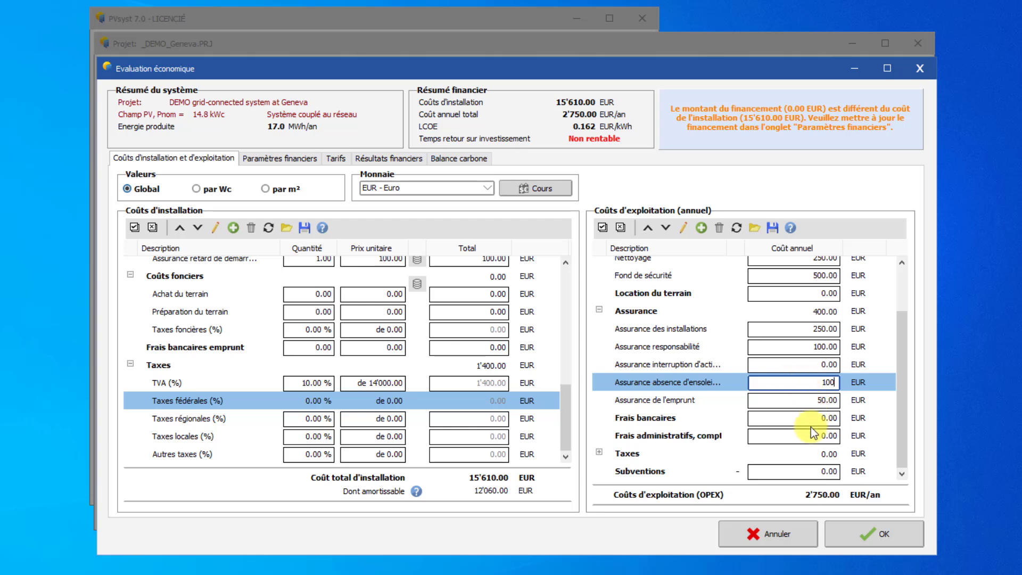
Step: Set the annual administrative and accounting costs to 300 EUR, and under the operating Taxes set Taxes fédérales to 200 and Taxes locales to 300 EUR
click(810, 432)
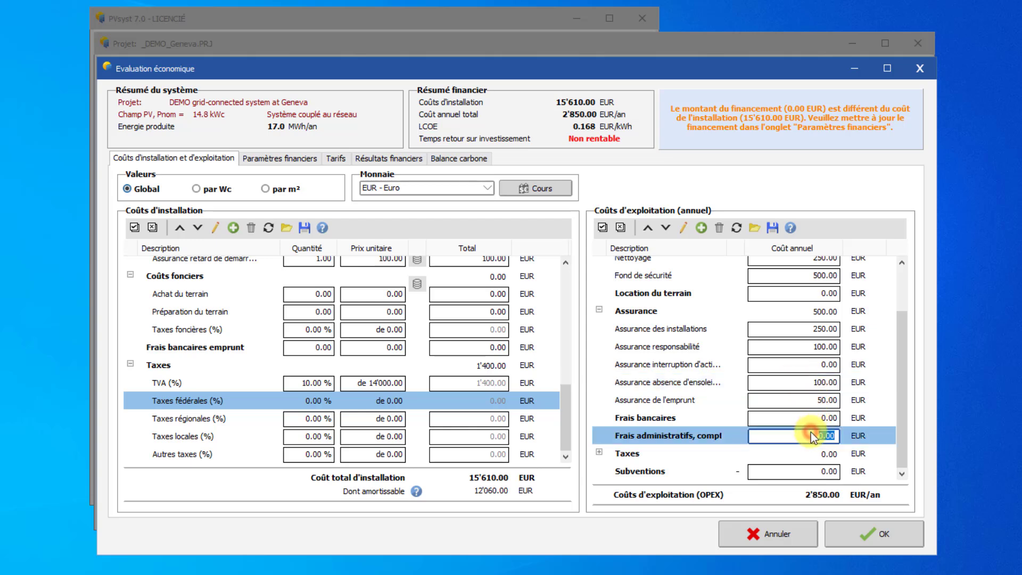
click(599, 453)
click(901, 418)
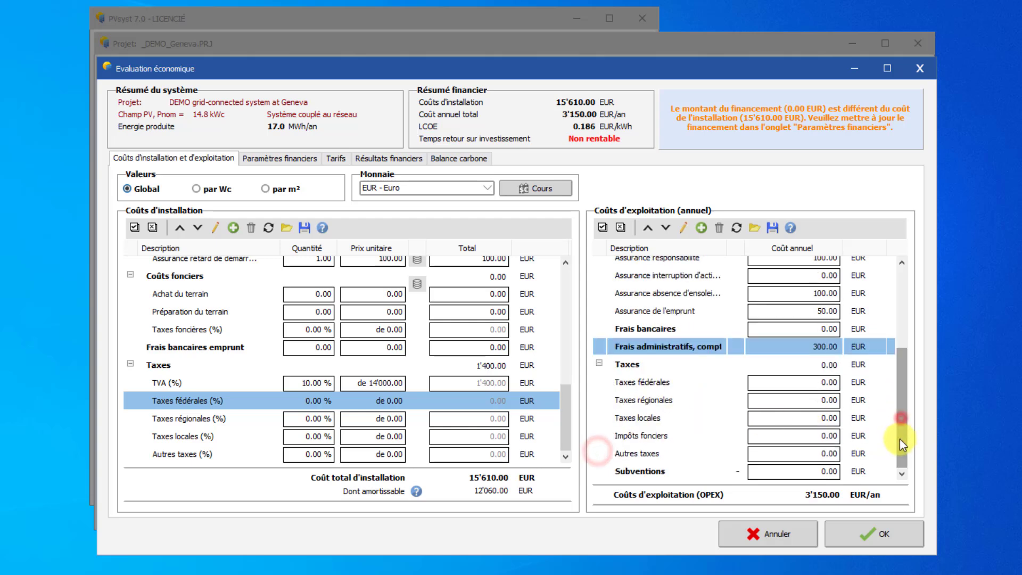
click(807, 379)
text(200)
click(812, 415)
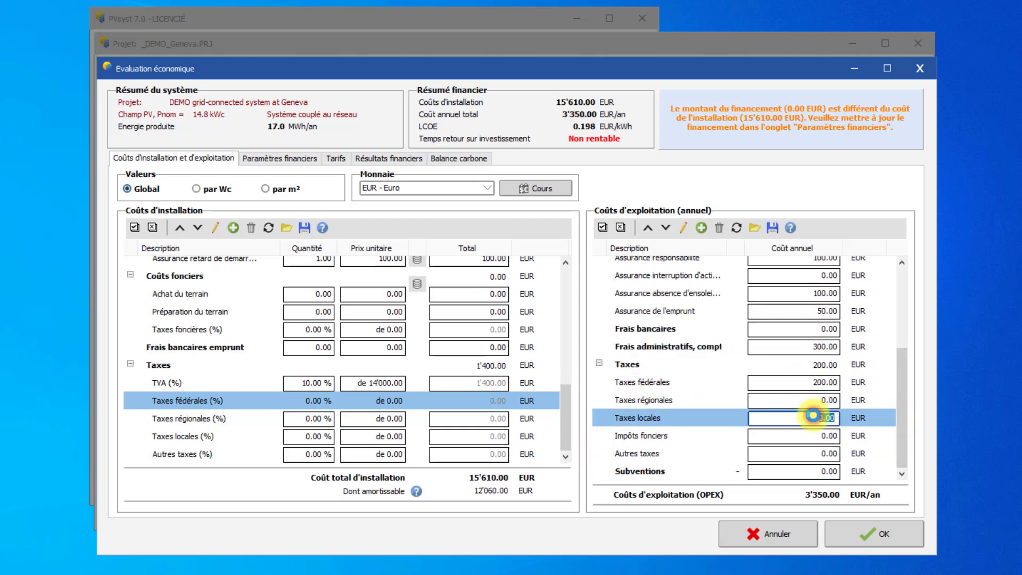
text(300)
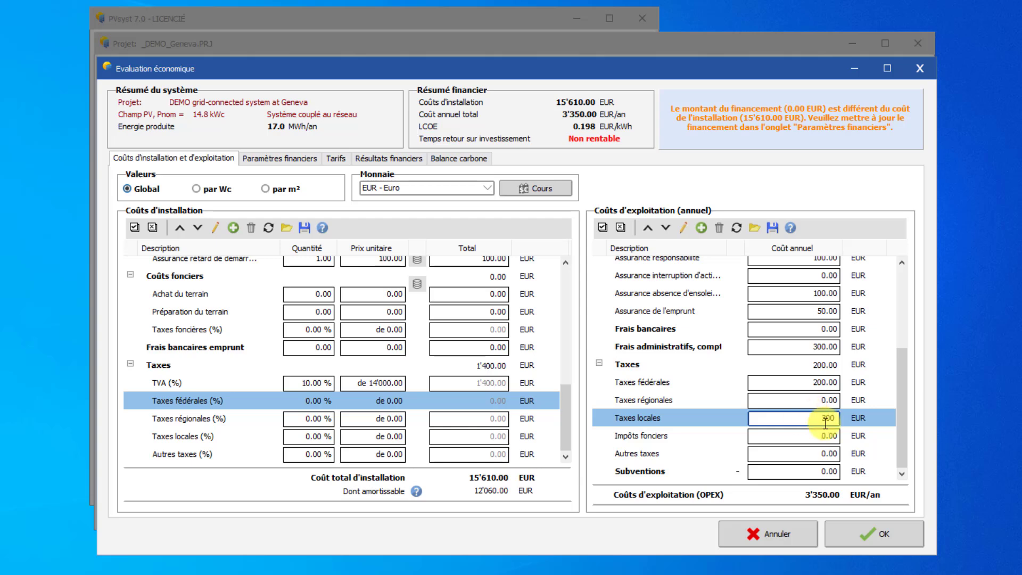
Step: Set the annual Subventions in the operating costs to 300 EUR
click(821, 472)
text(300)
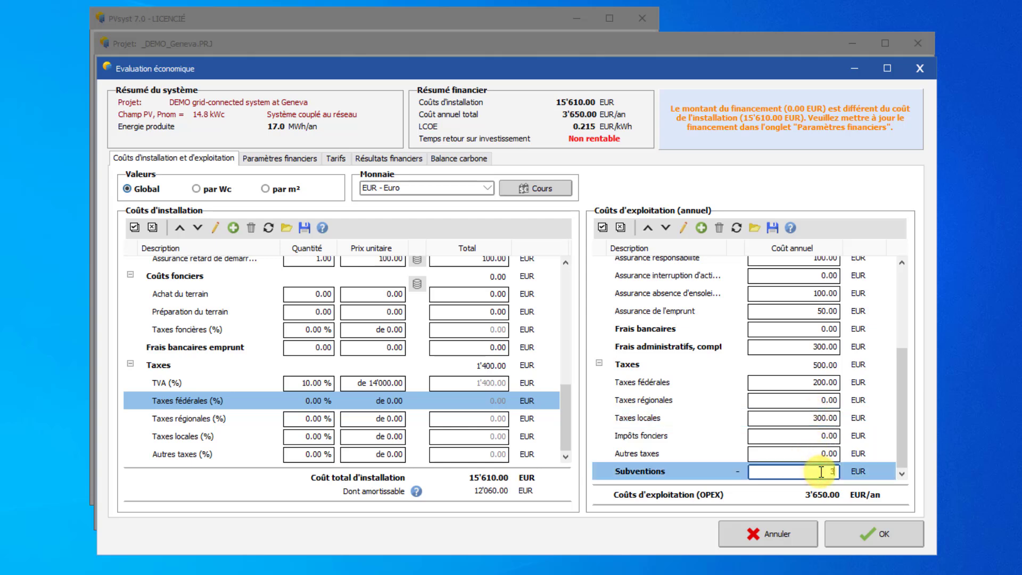
click(815, 452)
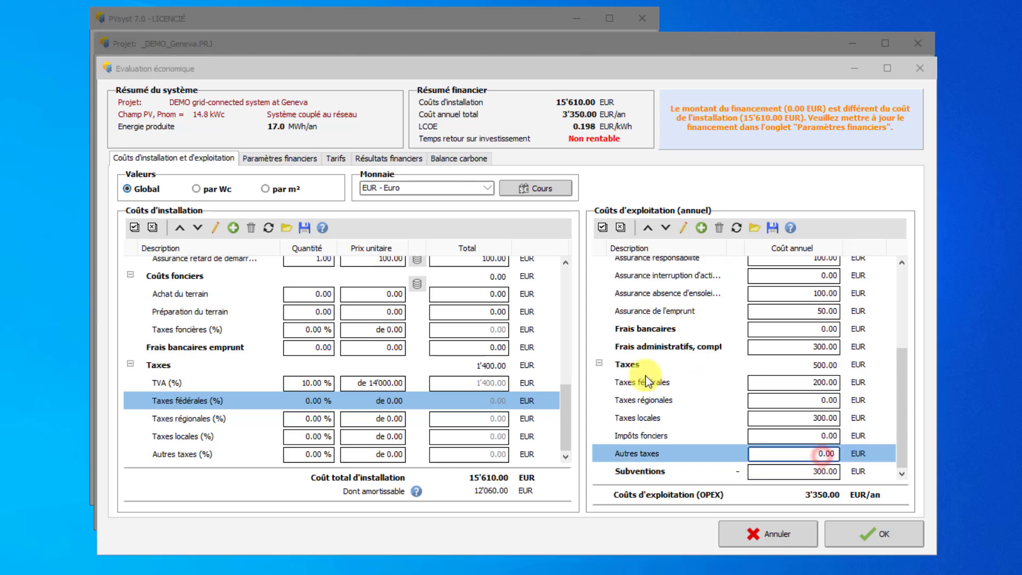
Step: In the financial parameters, set the project duration to 30 years and the start year to 2020
click(282, 160)
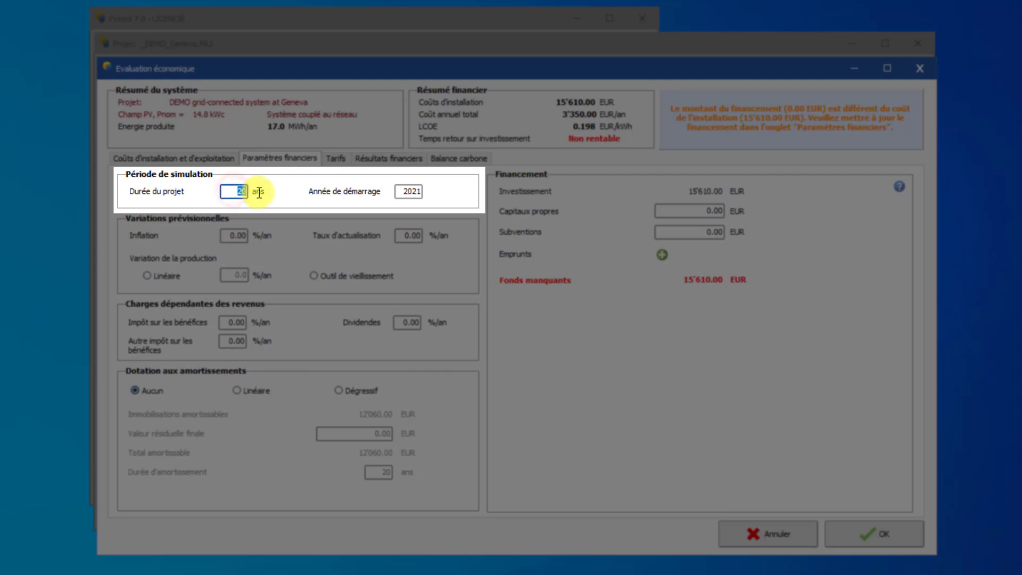
text(30)
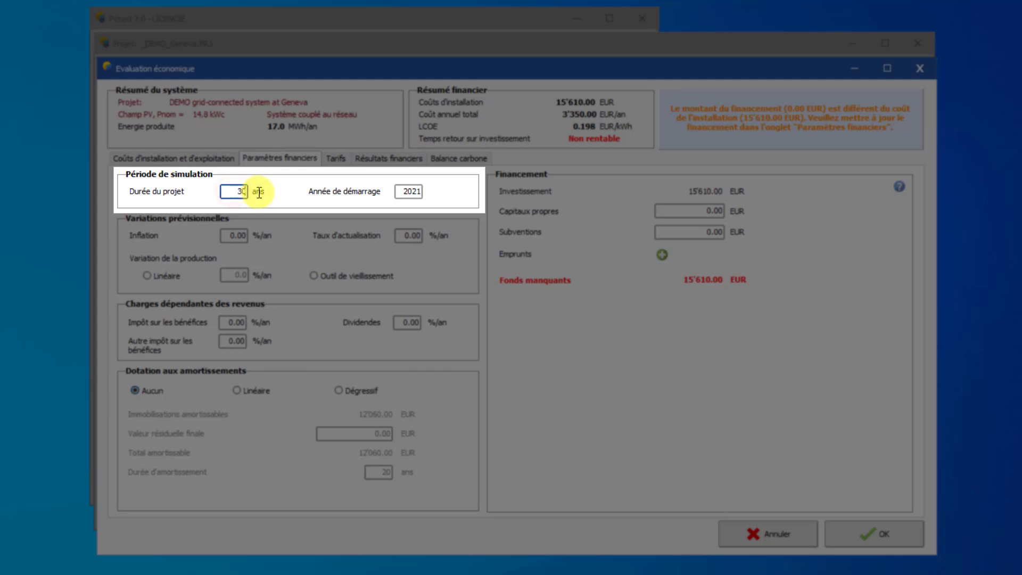
click(398, 191)
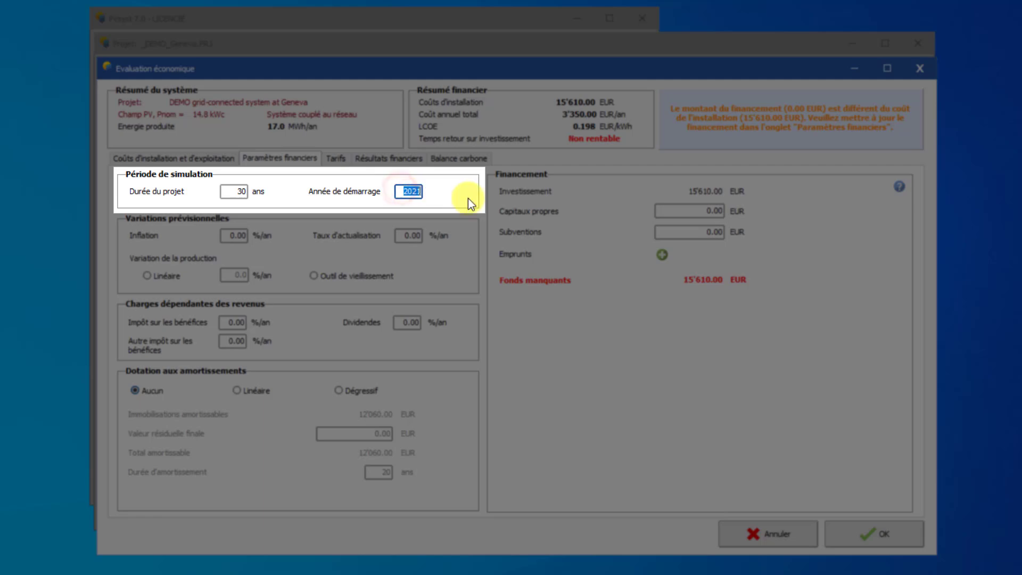
text(2020)
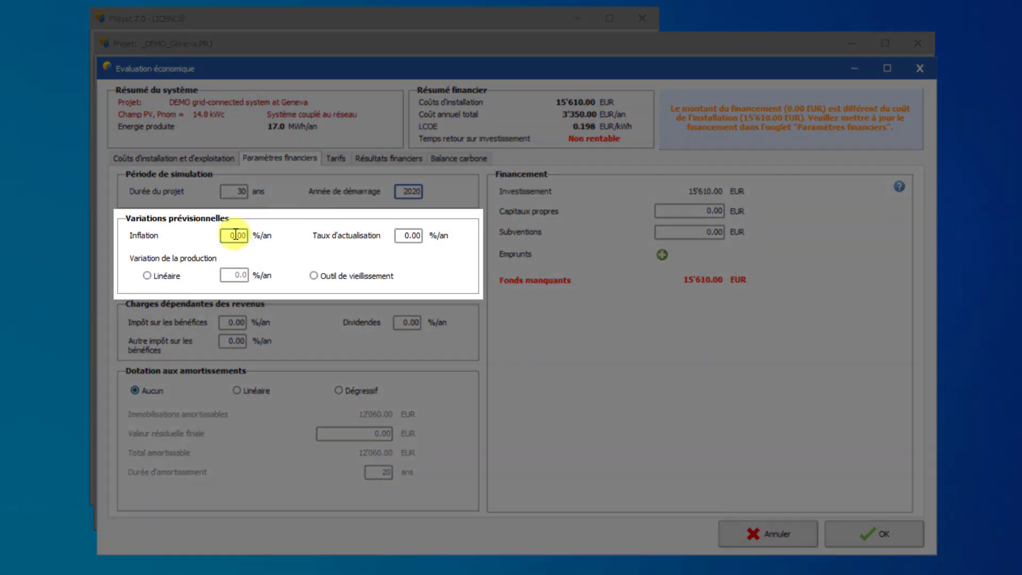
Step: Set the forecast inflation to 0.5 %/an and the Taux d'actualisation to 1 %/an
double_click(236, 234)
text(0.5)
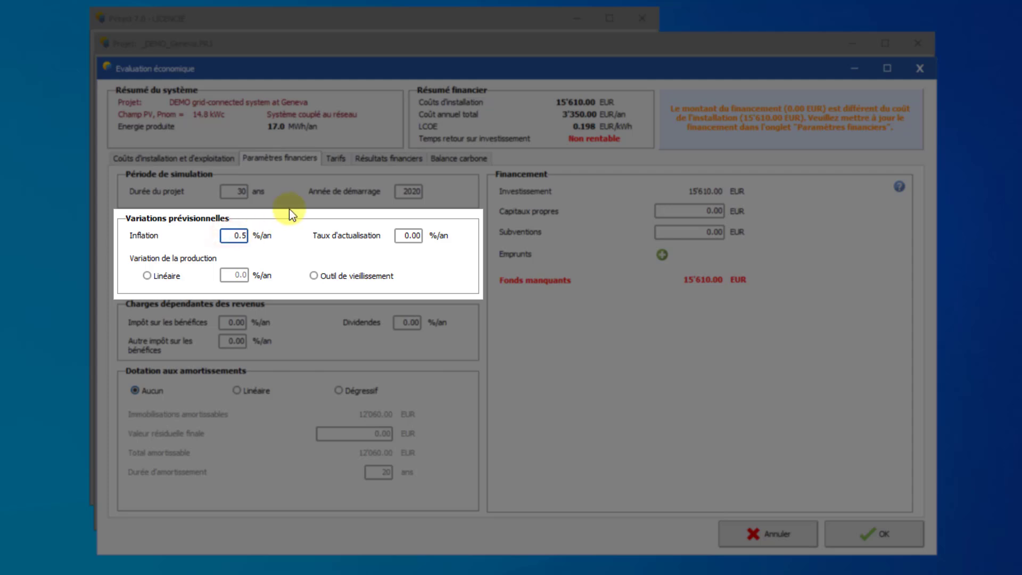
click(329, 236)
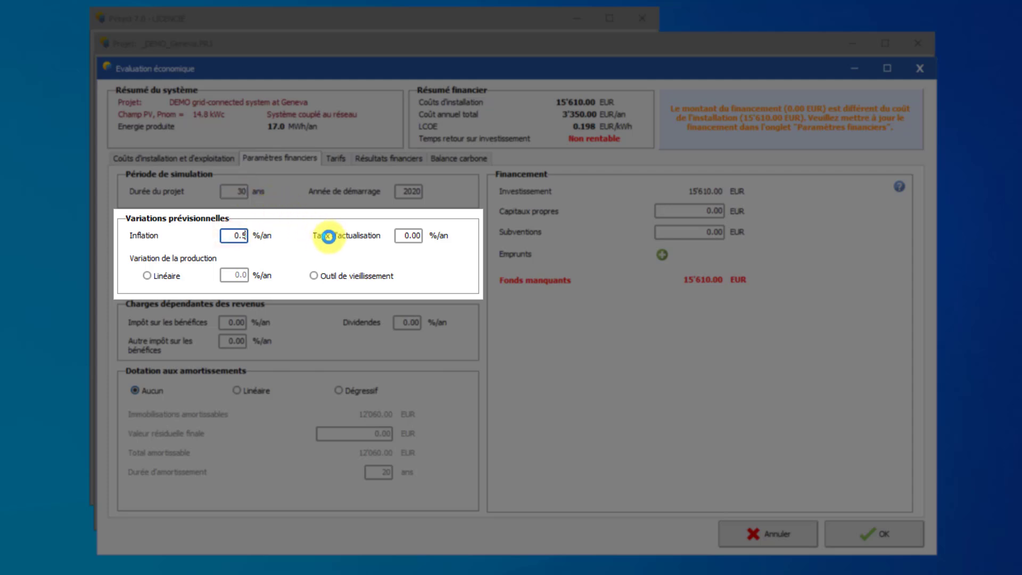
click(403, 235)
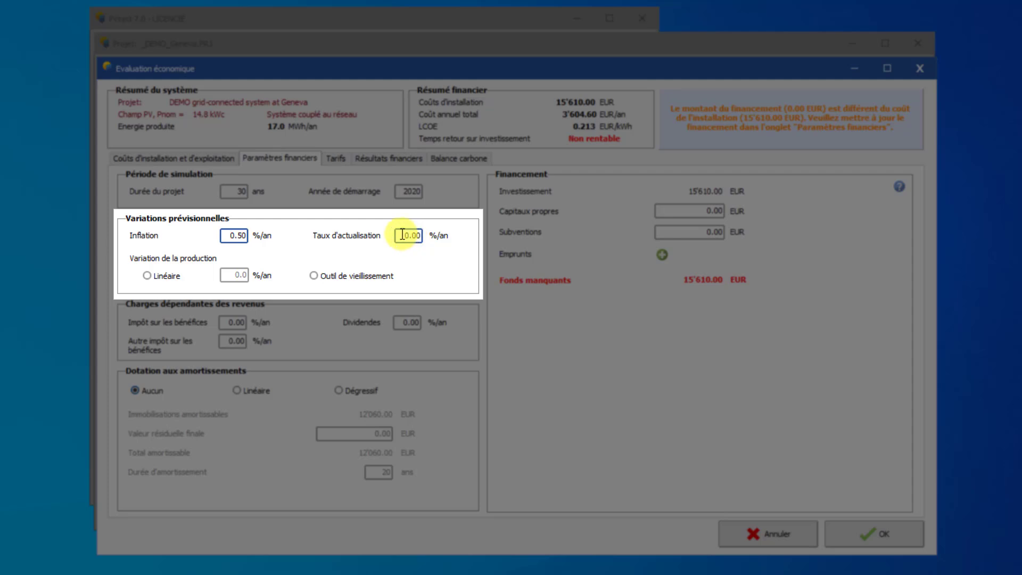
double_click(403, 235)
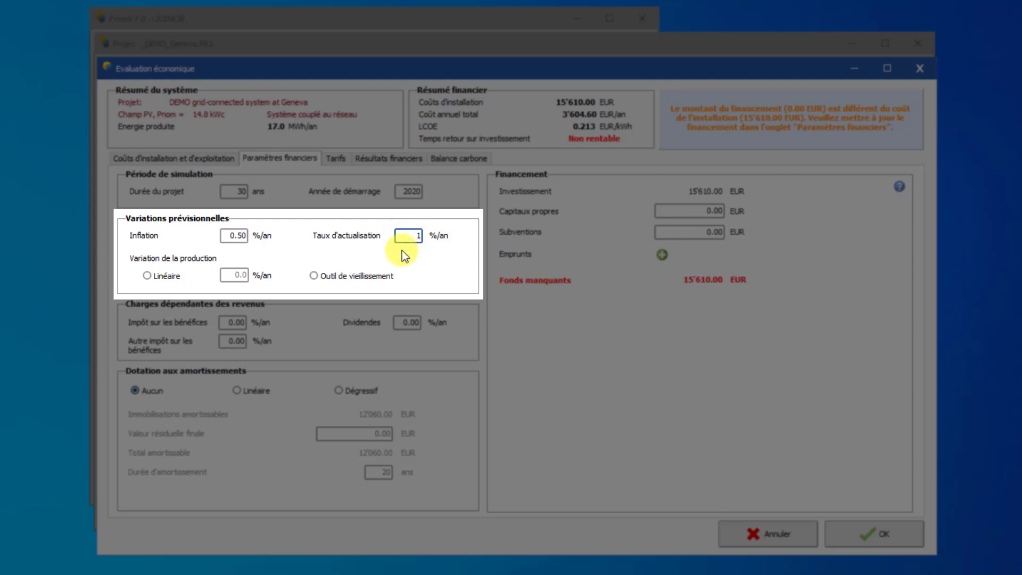
text(1)
key(Return)
Step: Make the production variation linear at -0.5 %/an
click(147, 276)
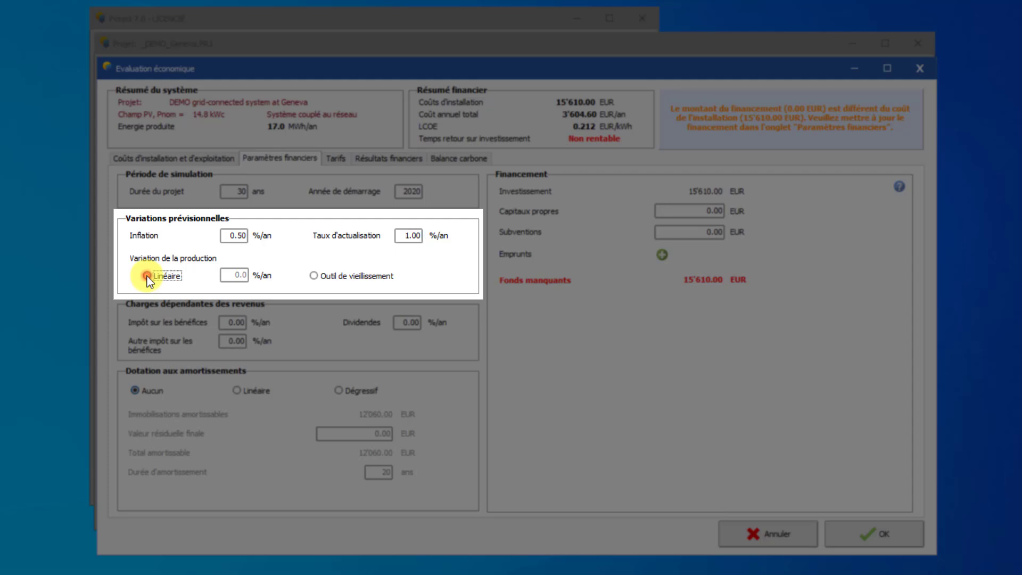
double_click(230, 274)
text(-0.5)
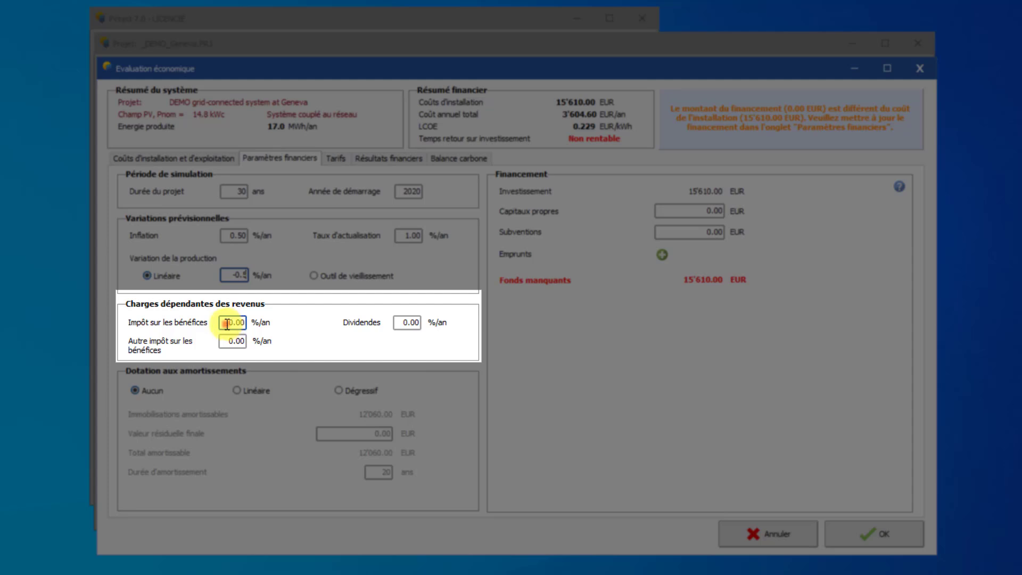
Step: Under the income-dependent charges, set Impôt sur les bénéfices to 10 %/an and Autre impôt sur les bénéfices to 5 %/an
double_click(227, 323)
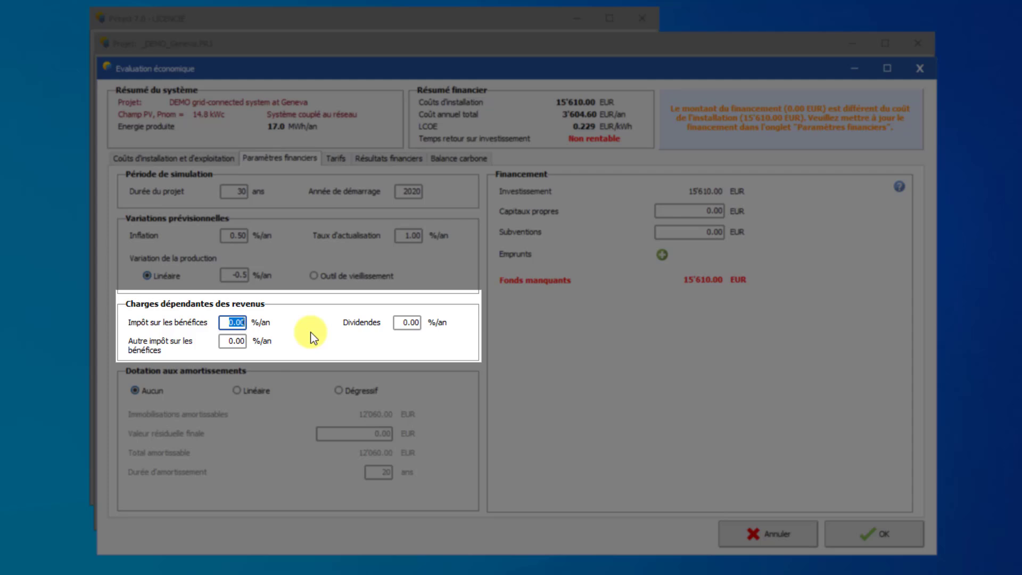
text(10)
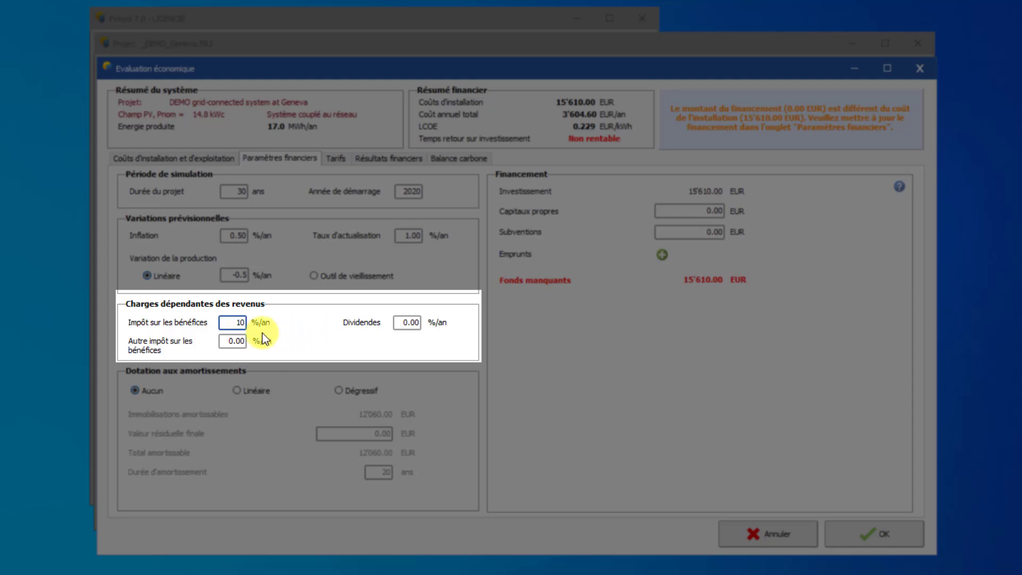
double_click(224, 341)
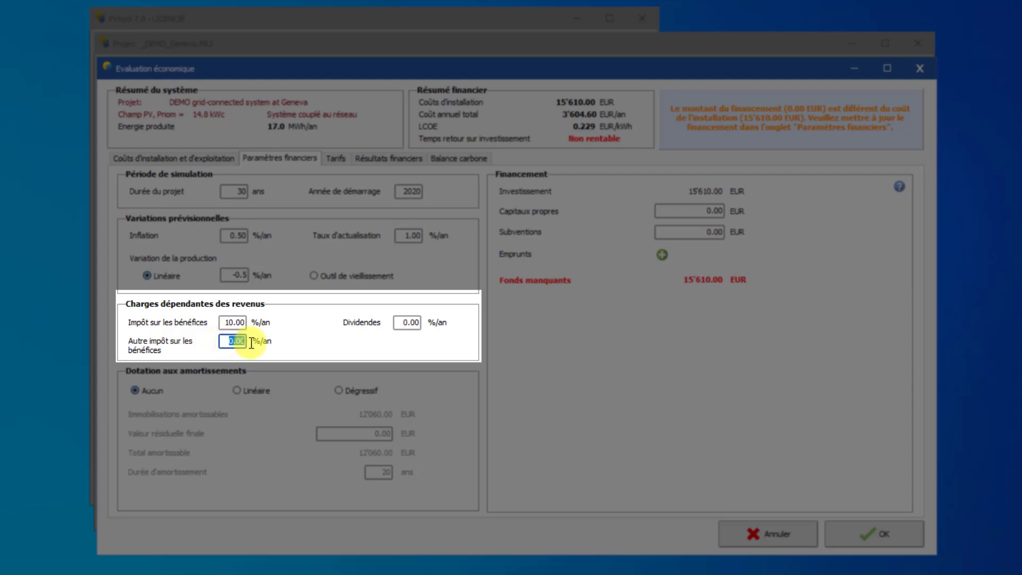
text(5)
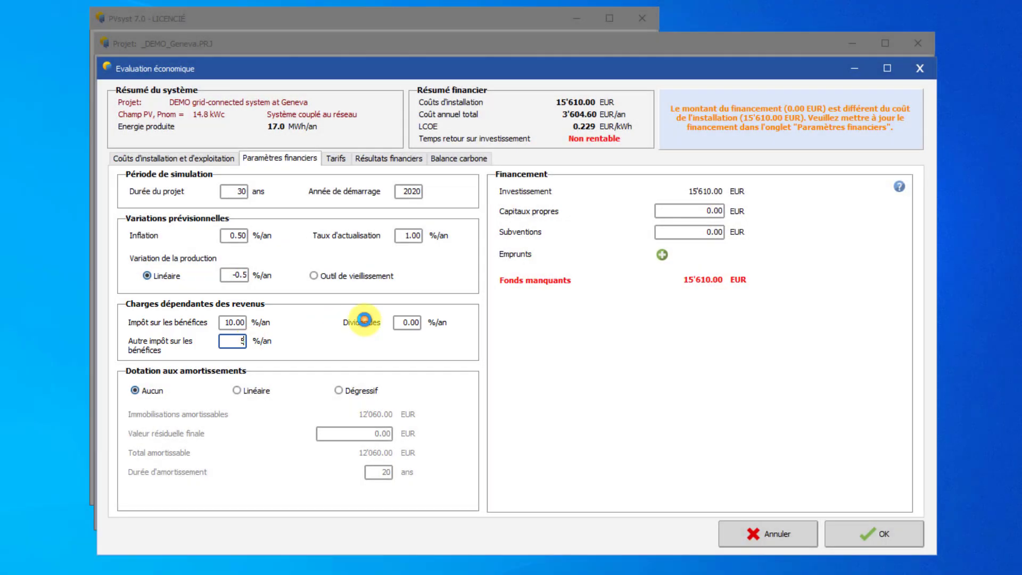
click(365, 319)
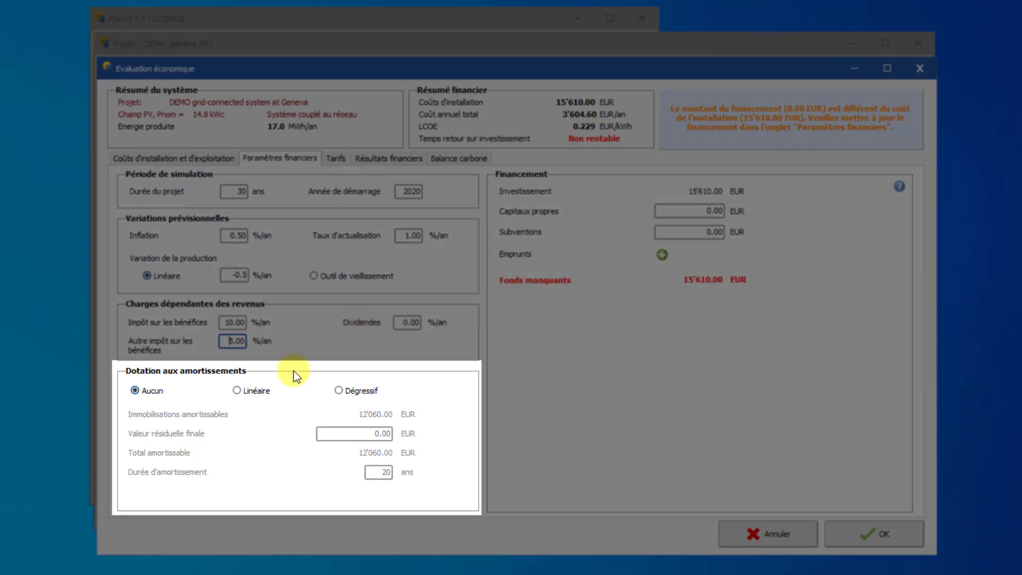
Step: Choose linear depreciation for the assets and set the final residual value to 10000 EUR
click(253, 390)
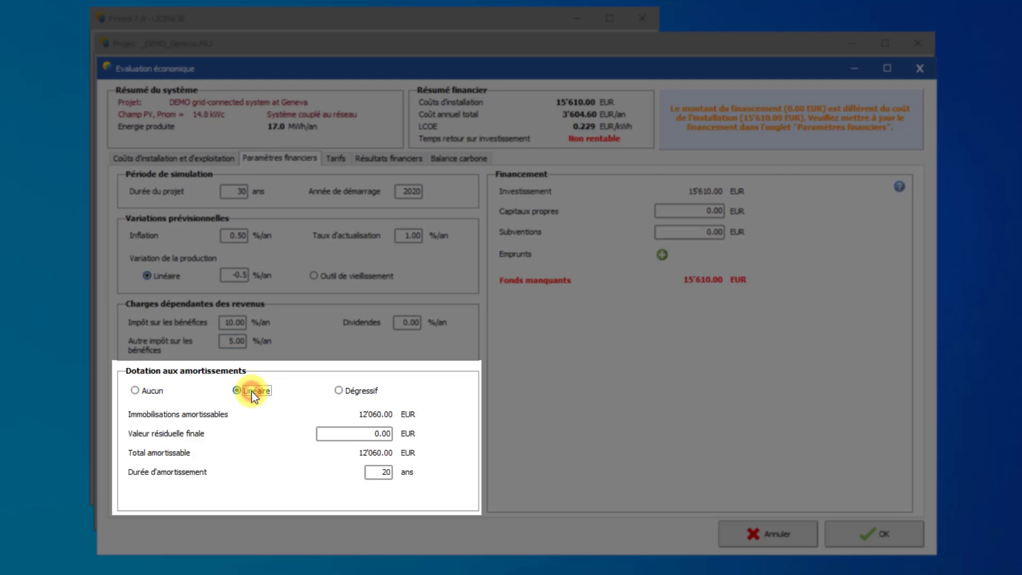
double_click(374, 433)
text(10000)
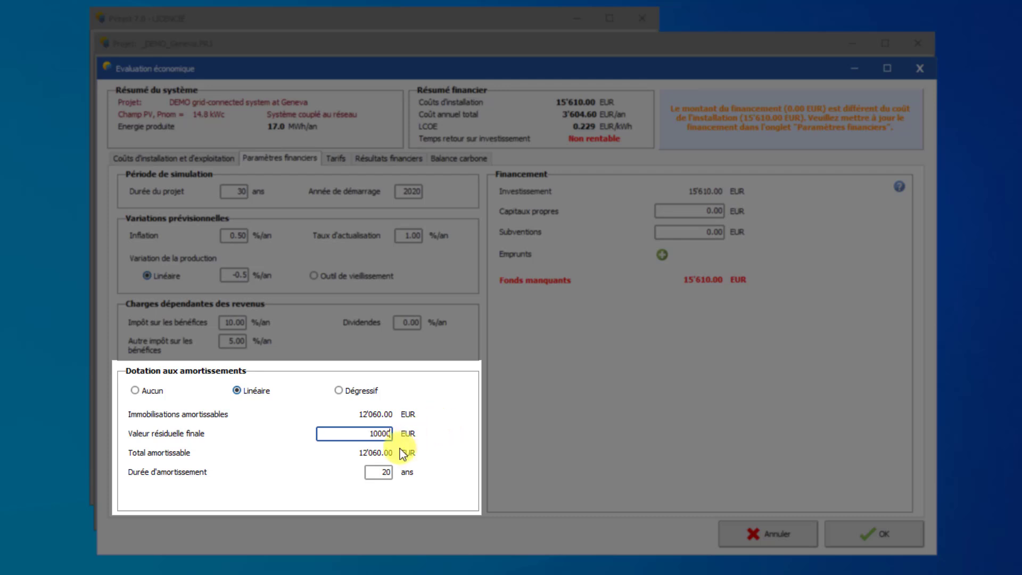
double_click(375, 471)
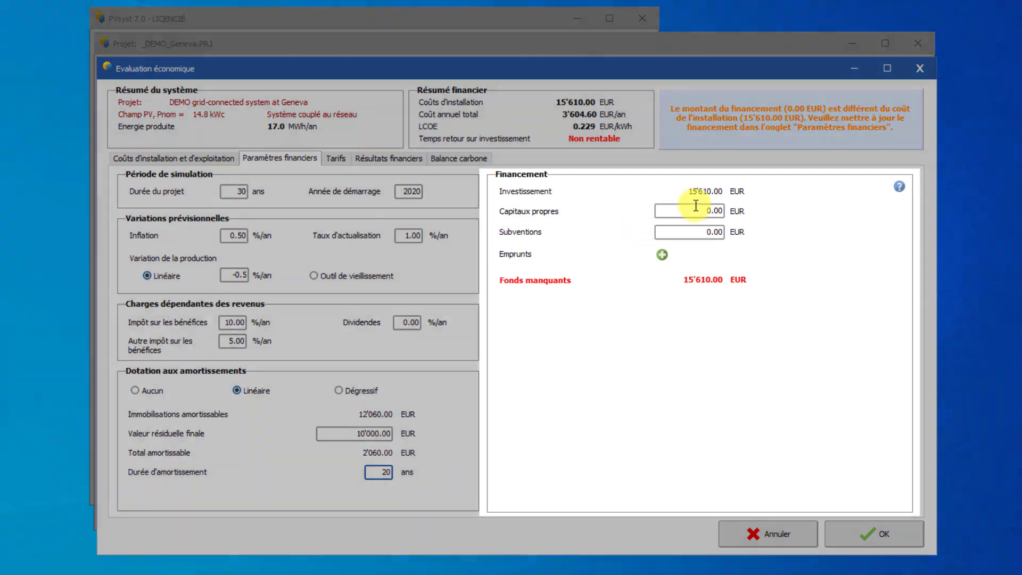
Step: In the financing, set Capitaux propres to 10000 EUR and Subventions to 2500 EUR
drag(695, 206, 737, 210)
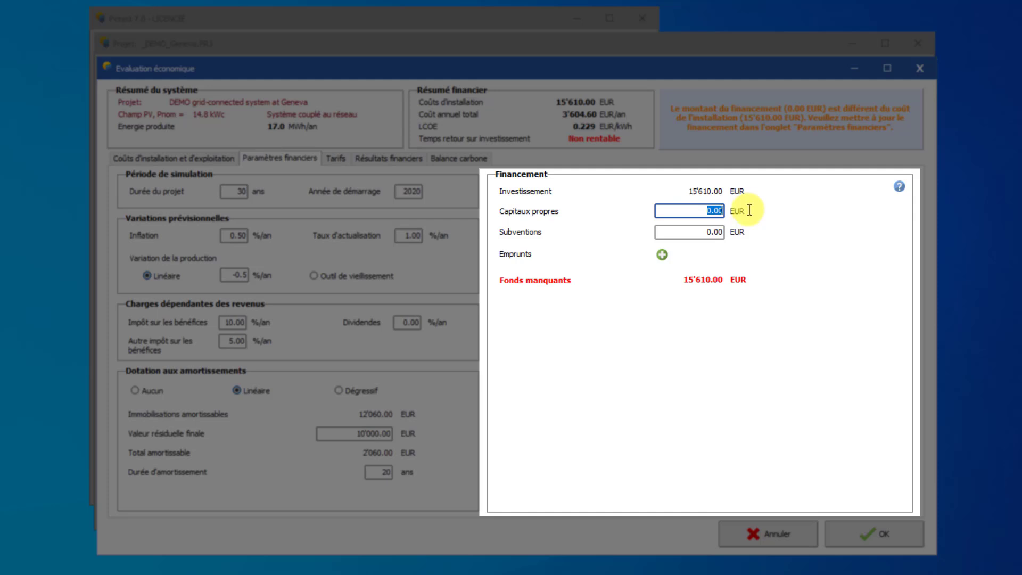
text(10000)
drag(702, 232, 727, 233)
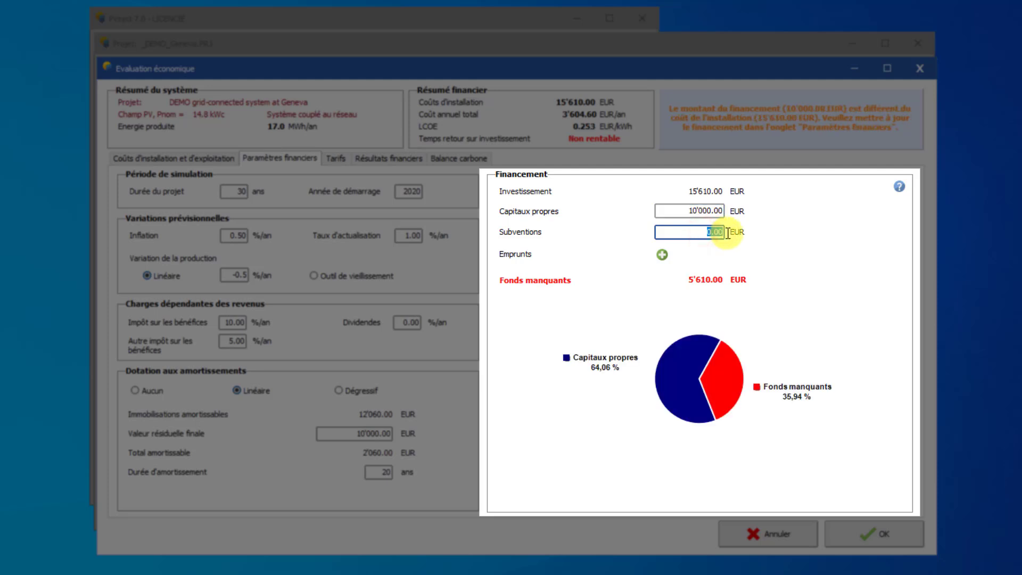
text(2500)
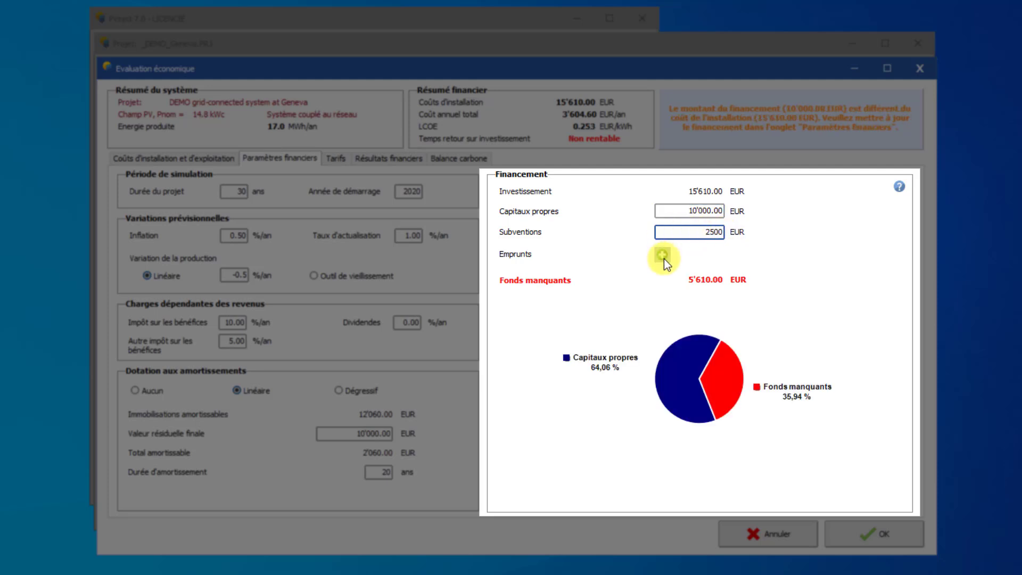
key(Return)
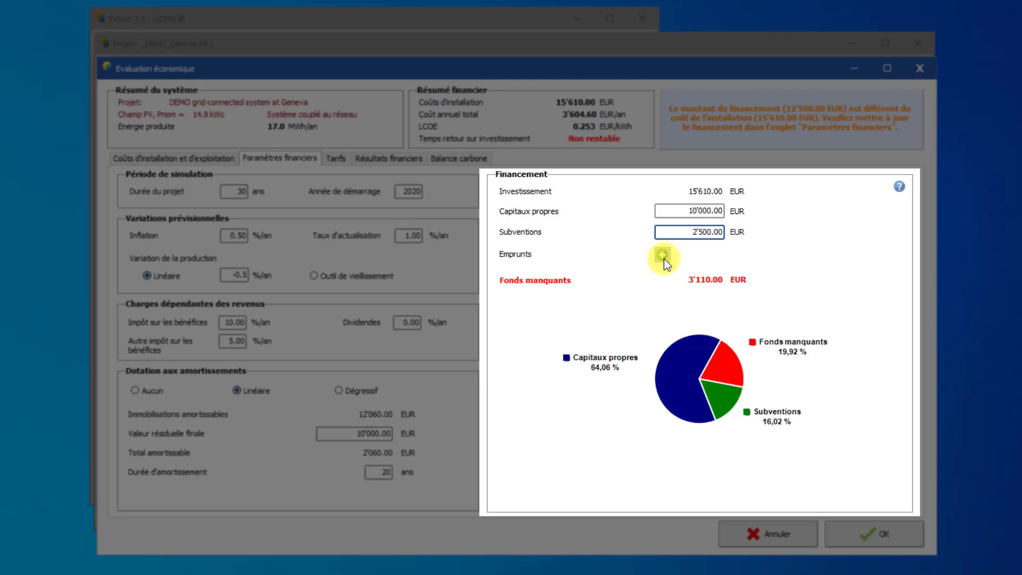
Step: Add a first loan of type Annuité constante for 1500 EUR over 20 years
click(663, 256)
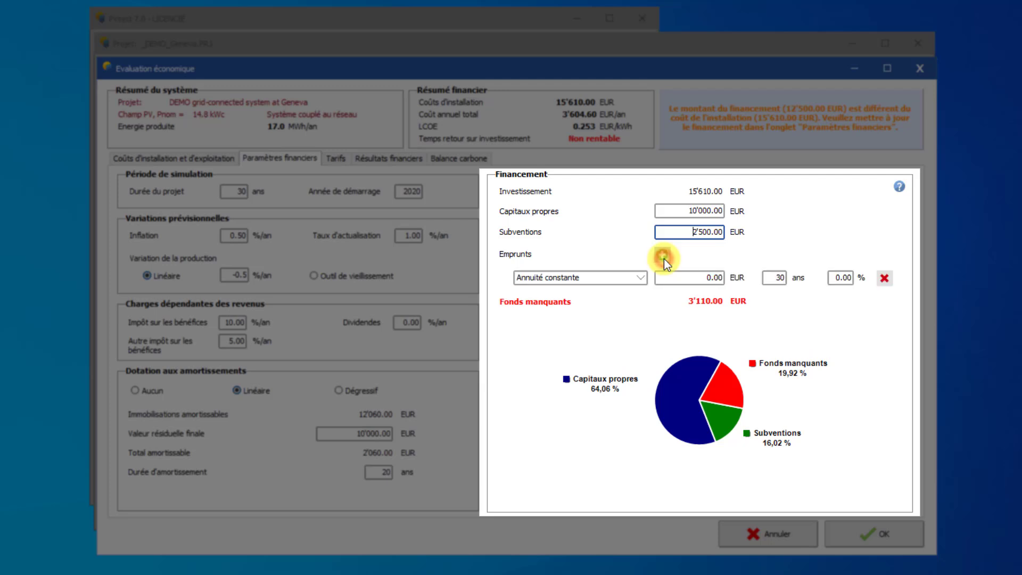
click(640, 278)
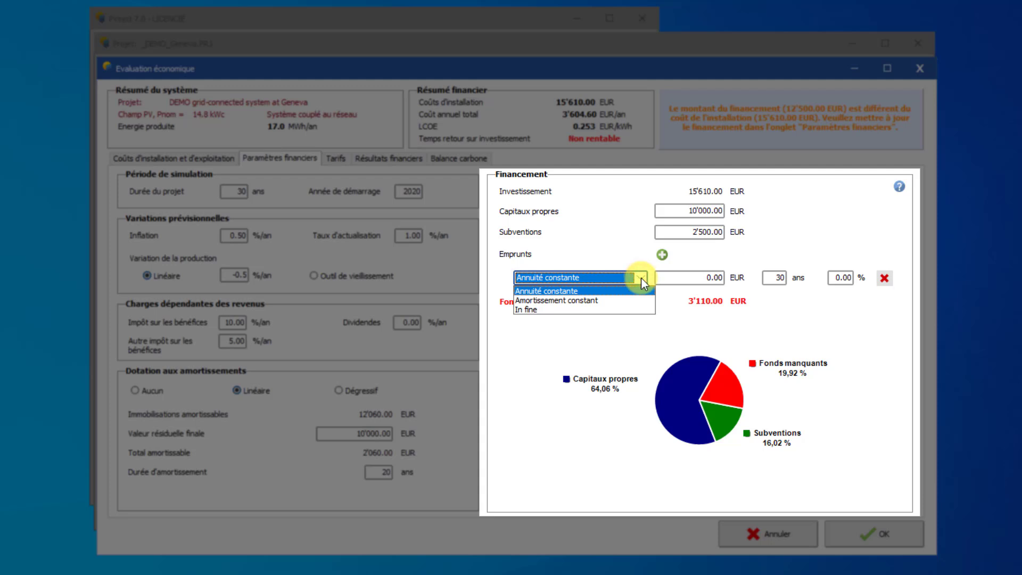
click(641, 277)
drag(682, 277, 737, 279)
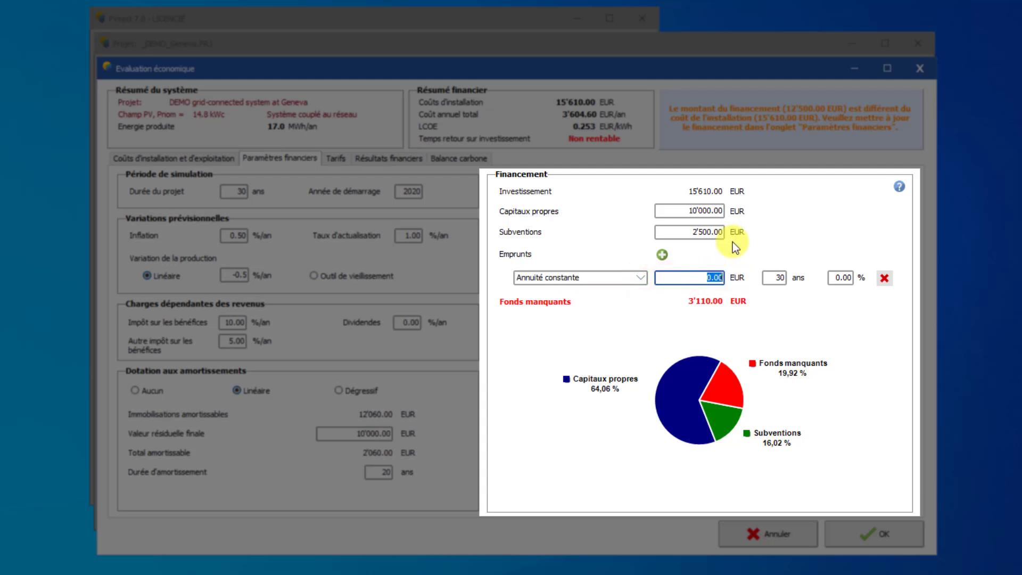
text(1500)
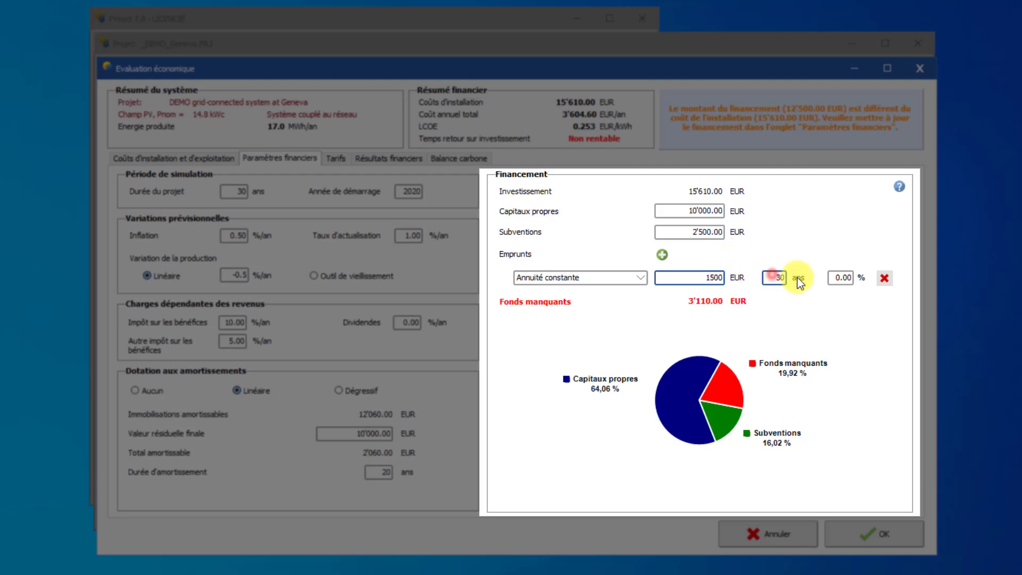
drag(766, 277, 867, 276)
text(20)
text(1)
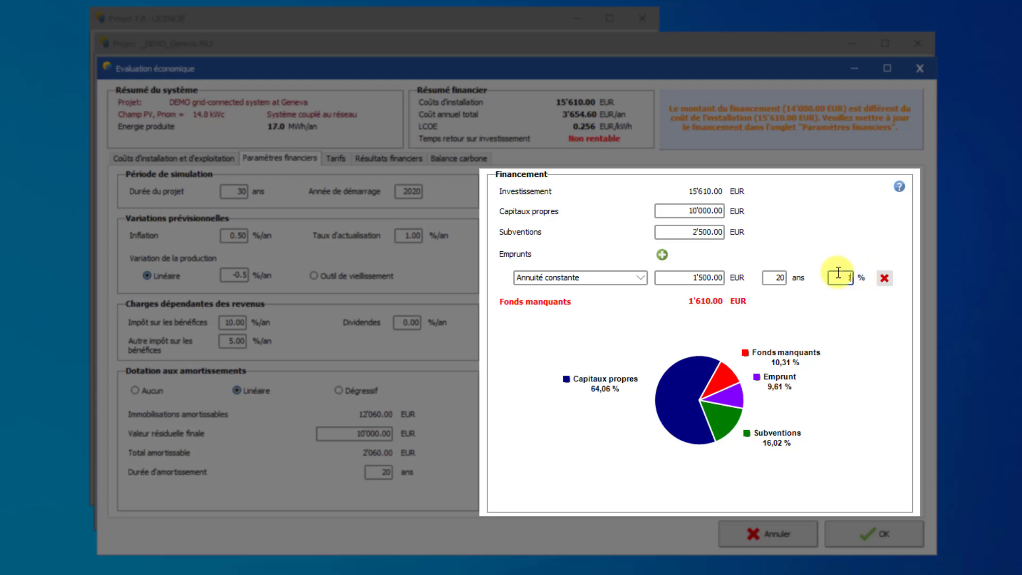
Step: Add a second loan of type Amortissement constant for 1610 EUR over 15 years
click(660, 255)
click(637, 302)
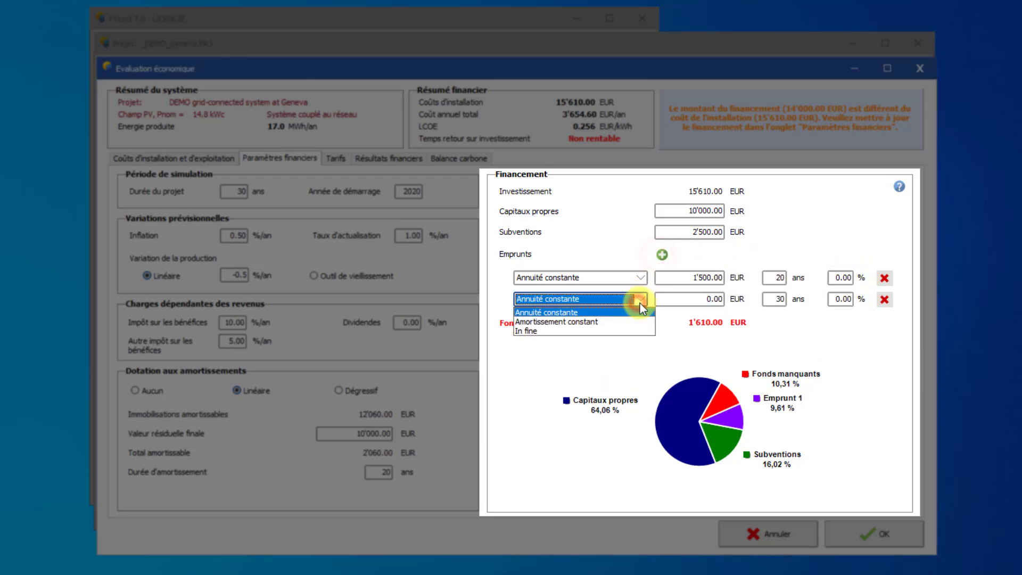
click(633, 321)
drag(692, 299, 735, 298)
text(161)
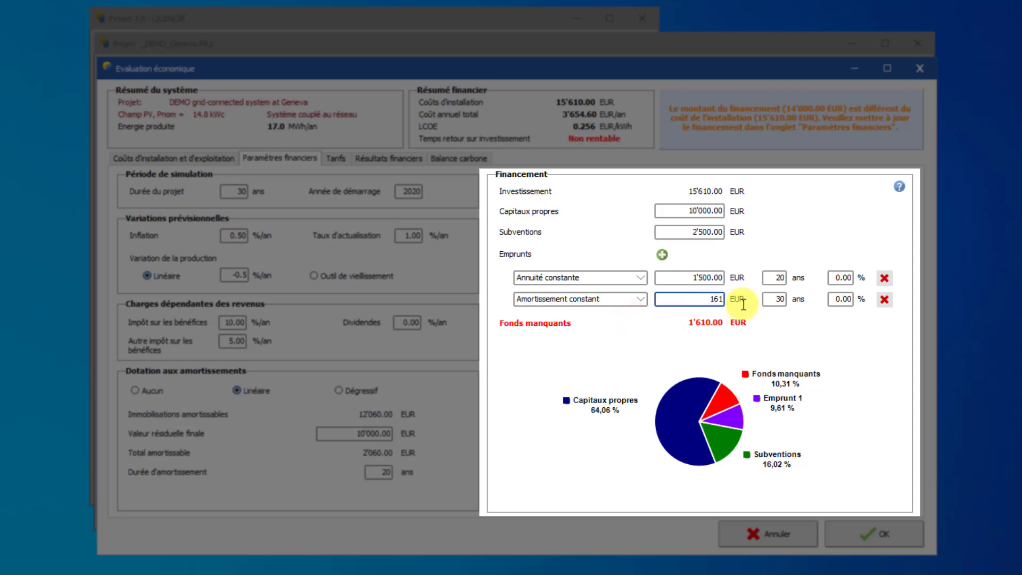
text(0)
double_click(772, 299)
text(15)
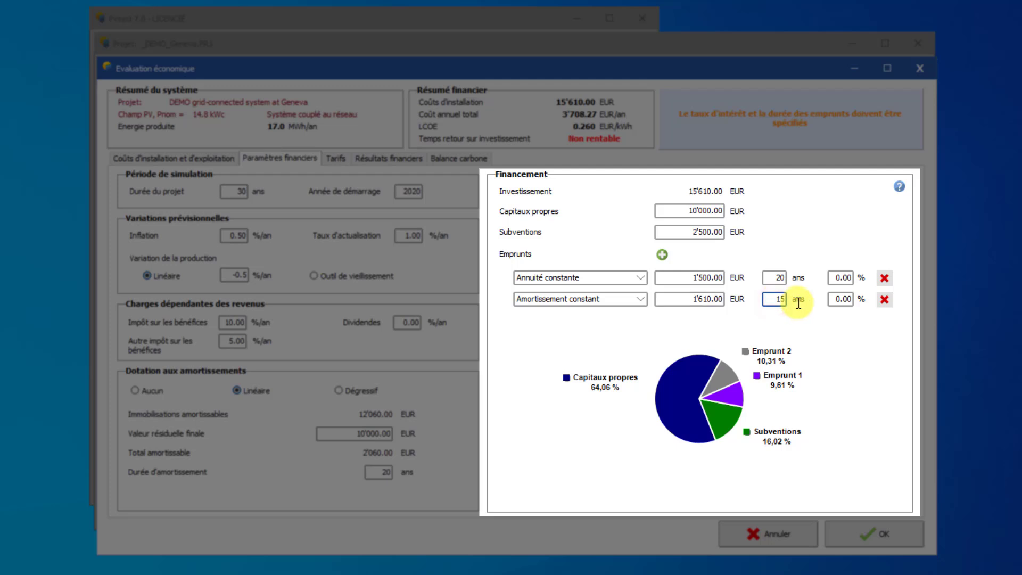
Step: Set the interest rates to 1 % for the constant-annuity loan and 2 % for the constant-amortisation loan
click(842, 299)
click(836, 274)
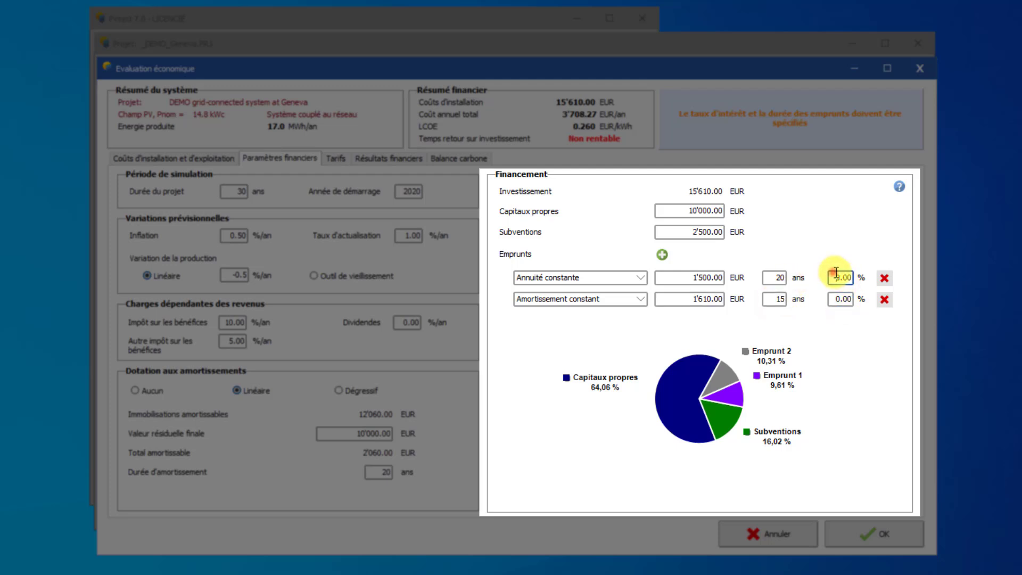
drag(835, 273, 850, 303)
text(1)
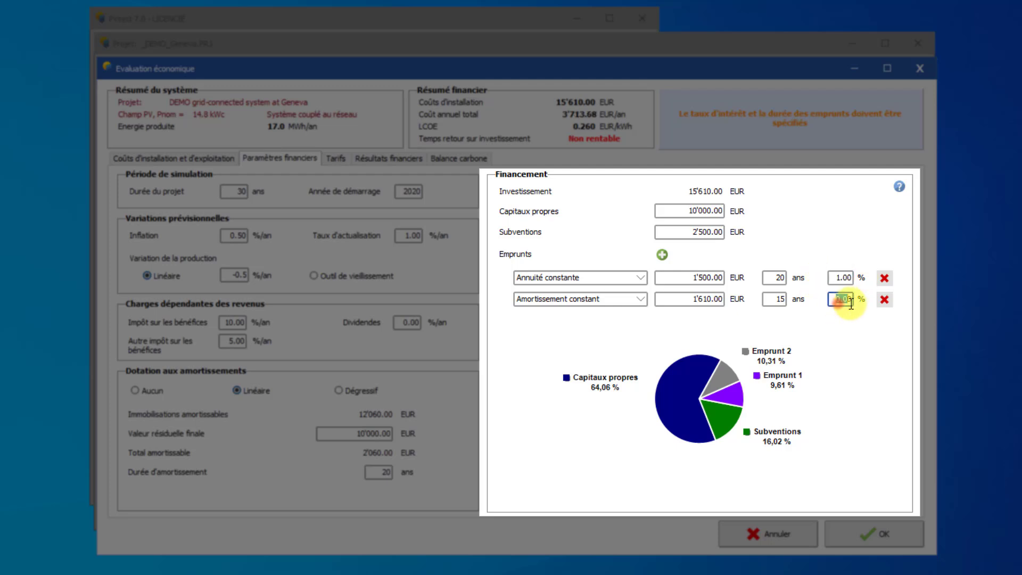
text(2)
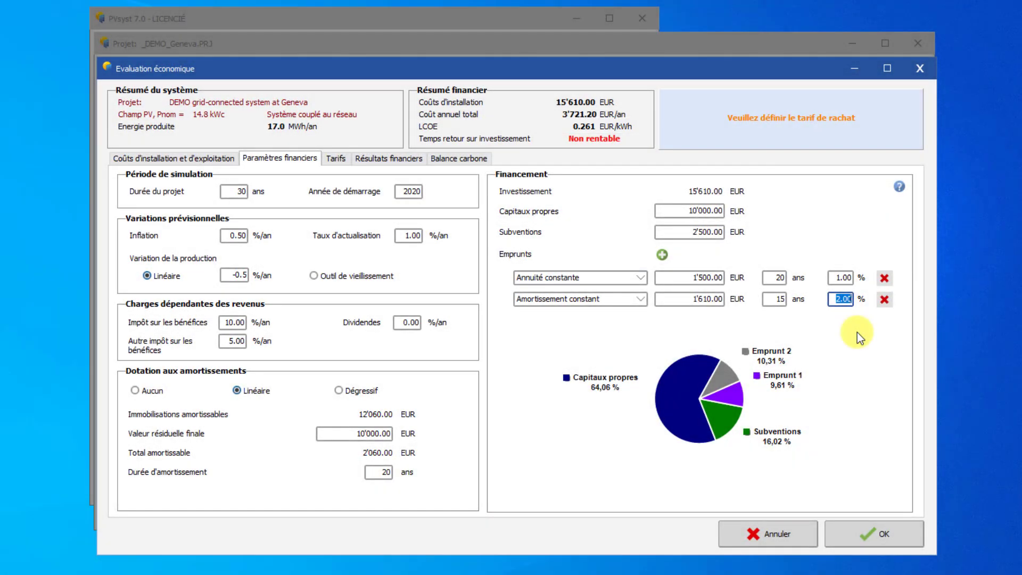
click(846, 332)
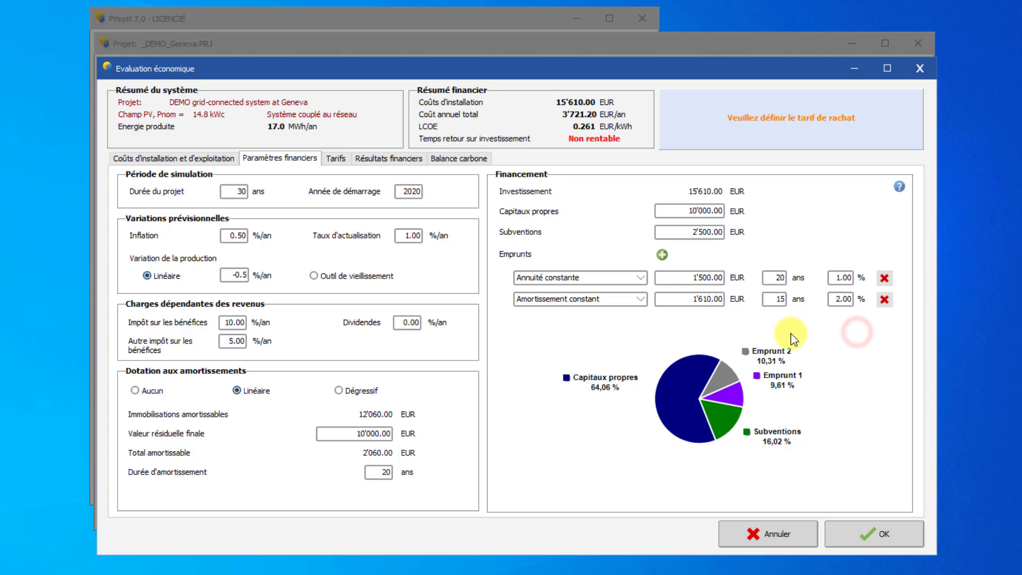
Step: Switch the pricing to Tarif variable with peak/off-peak hours, at 0.55 EUR/kWh for Tarif heure pleine and 0.45 EUR/kWh for Tarif heure creuse
click(339, 162)
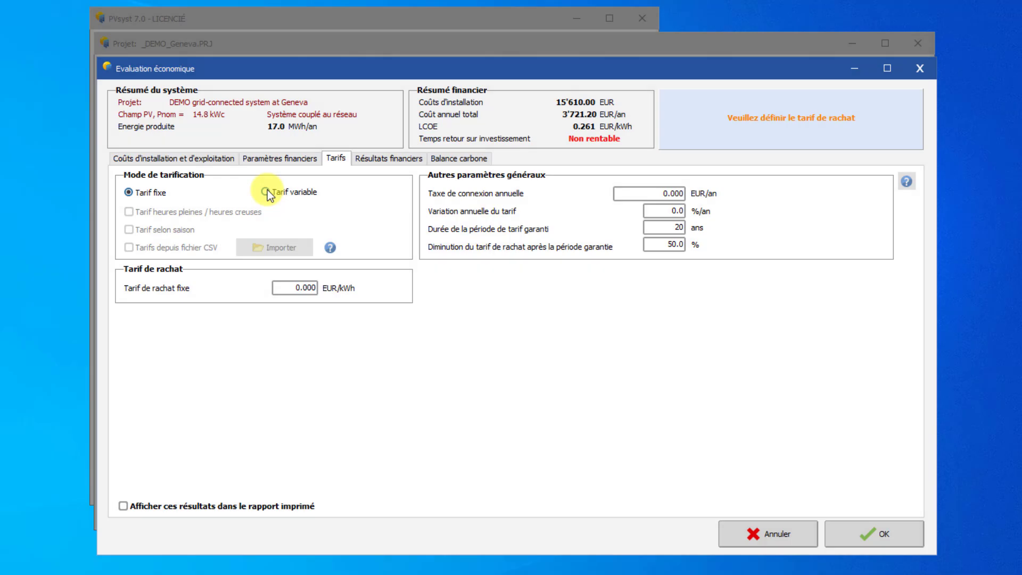
click(265, 192)
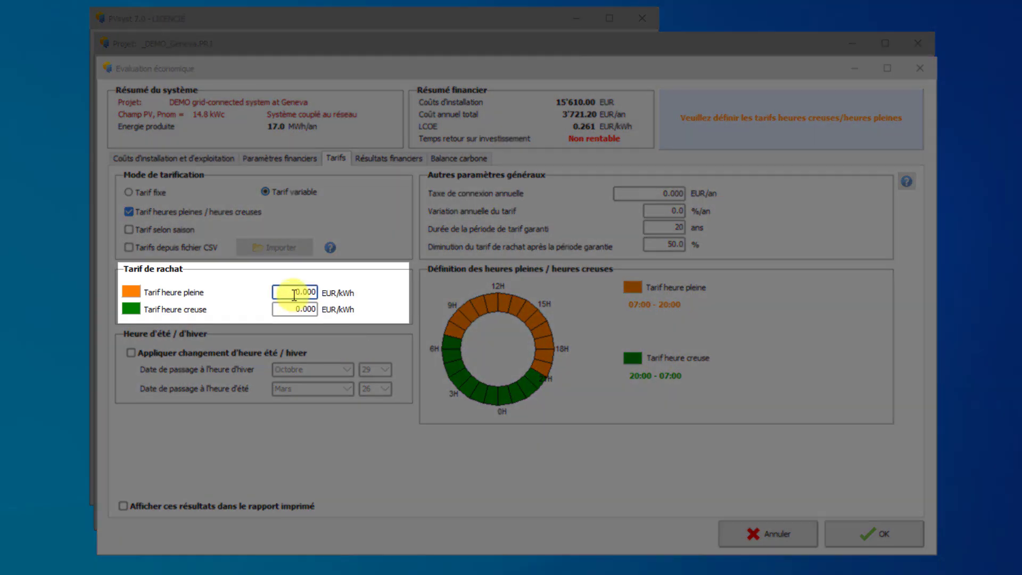
click(294, 295)
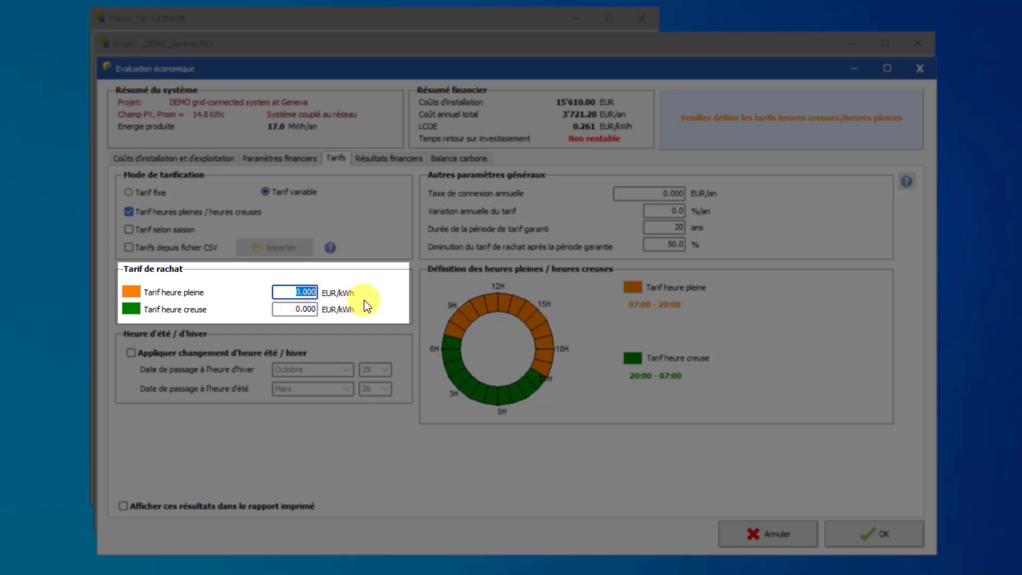
text(0.55)
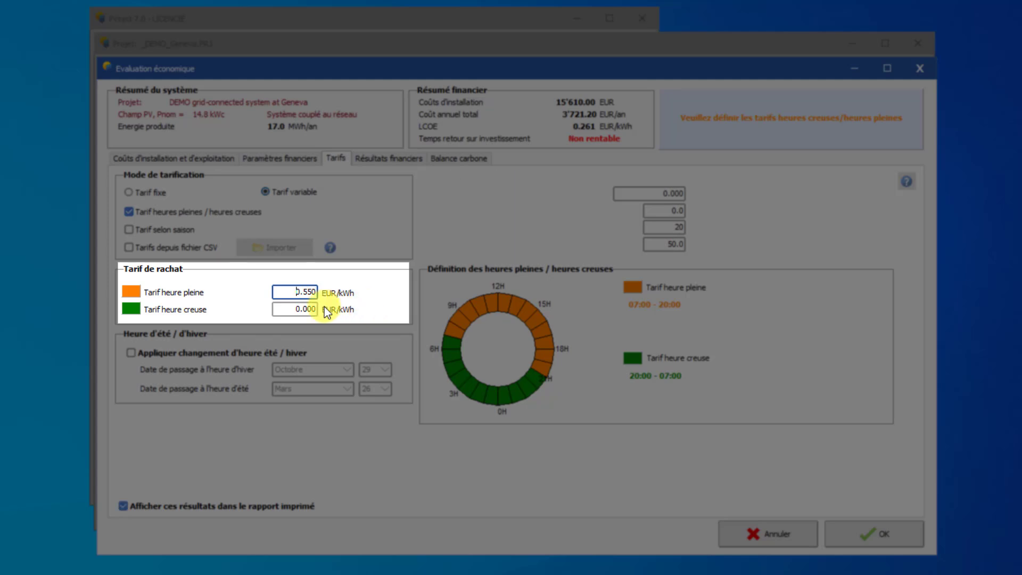
click(290, 309)
text(0.)
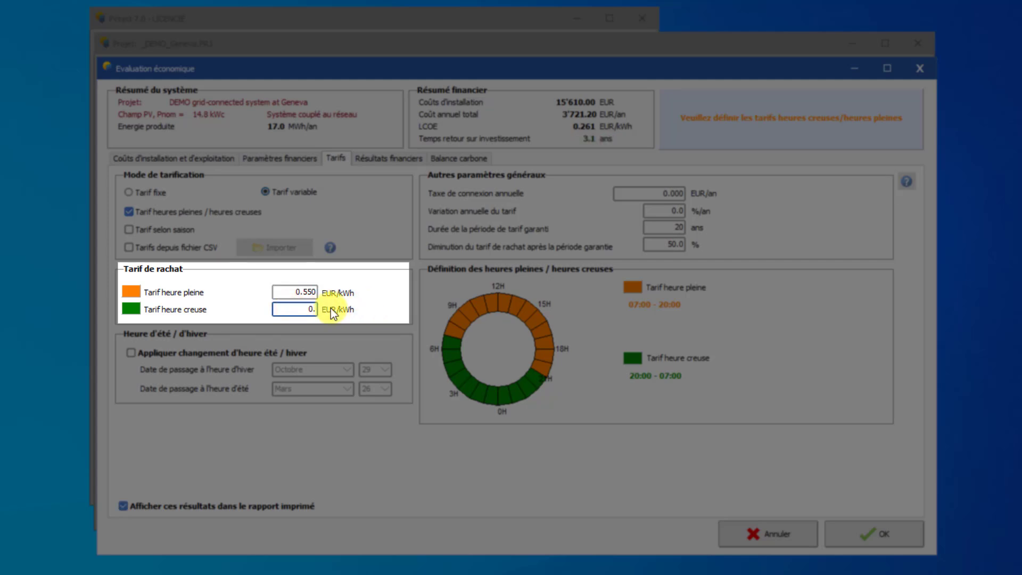
text(450)
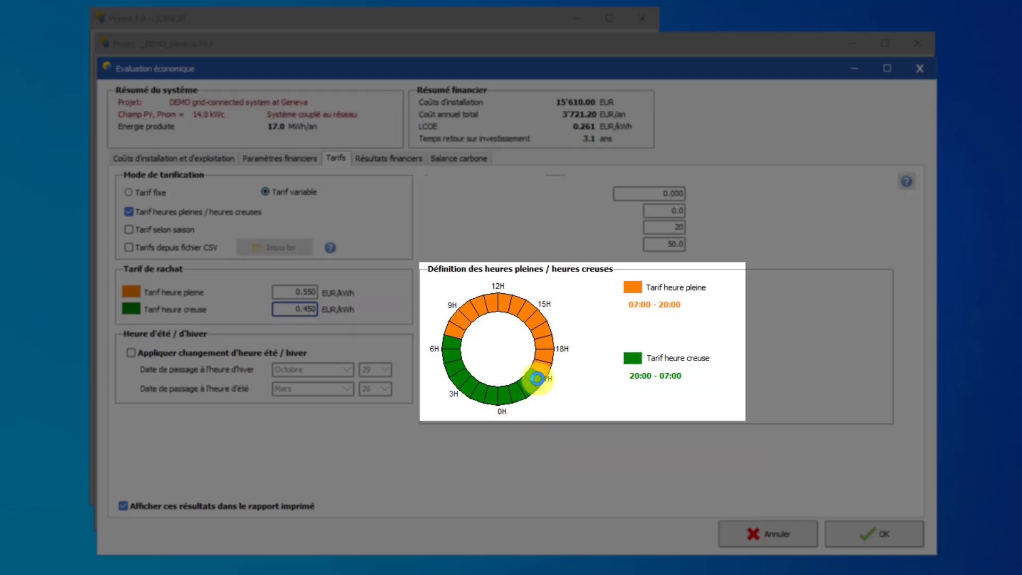
Step: Define the peak hours as 08:00 - 20:00 and the off-peak hours as 20:00 - 08:00
click(535, 382)
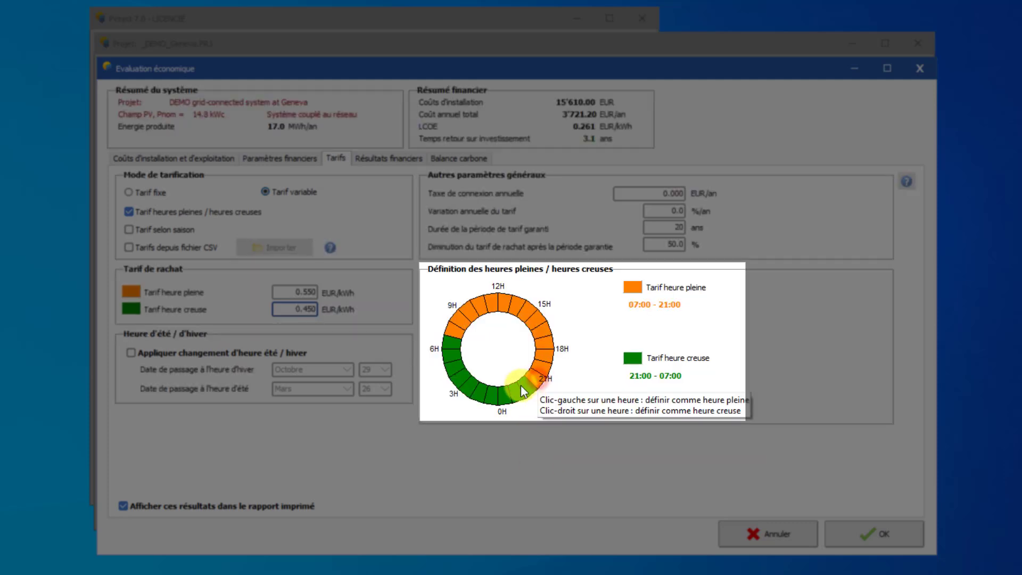
right_click(459, 329)
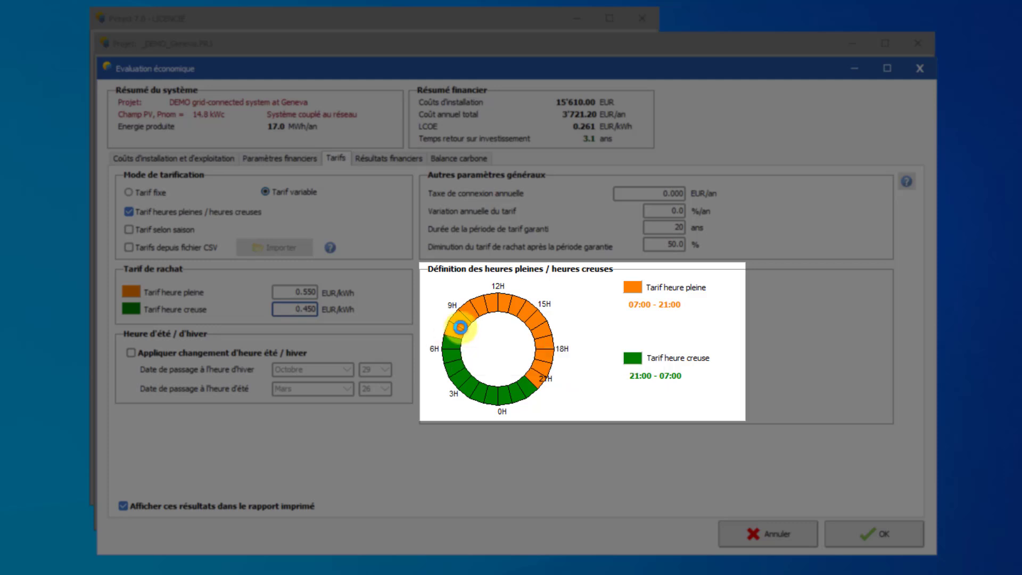
right_click(462, 321)
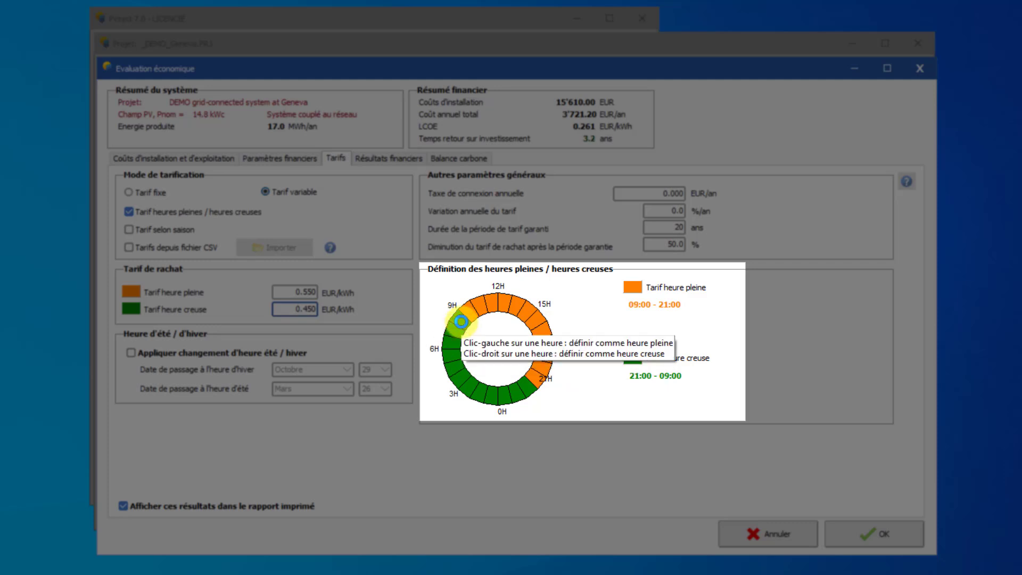
click(460, 321)
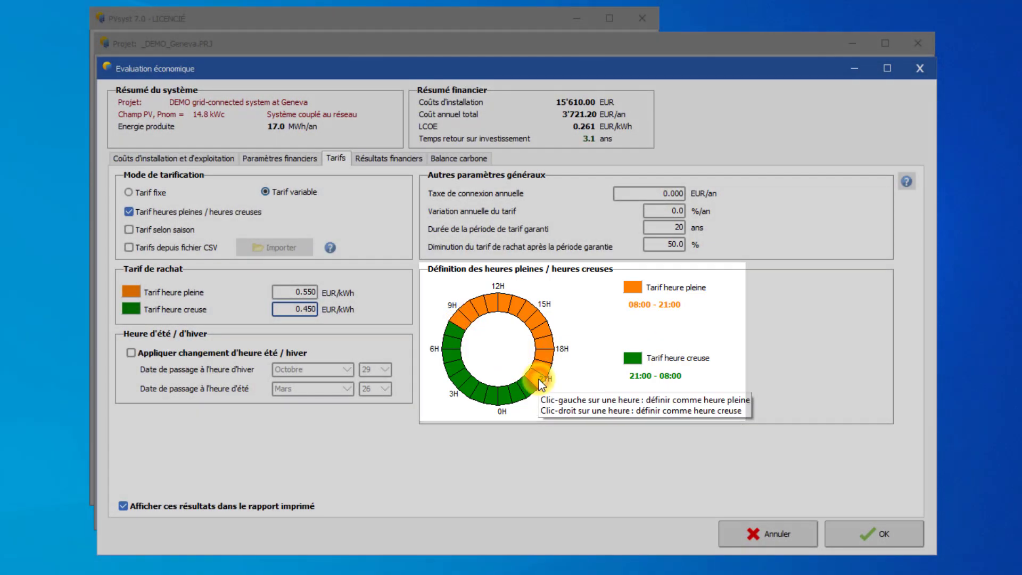
right_click(537, 378)
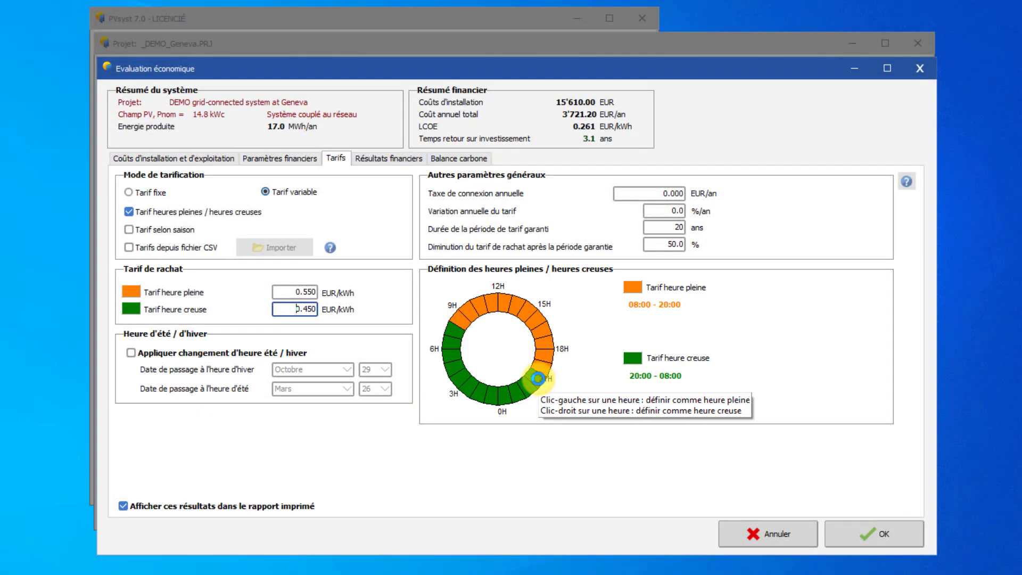
Step: Apply the summer/winter time change, with winter time starting on Octobre 20 and summer time on Mars 10
click(262, 354)
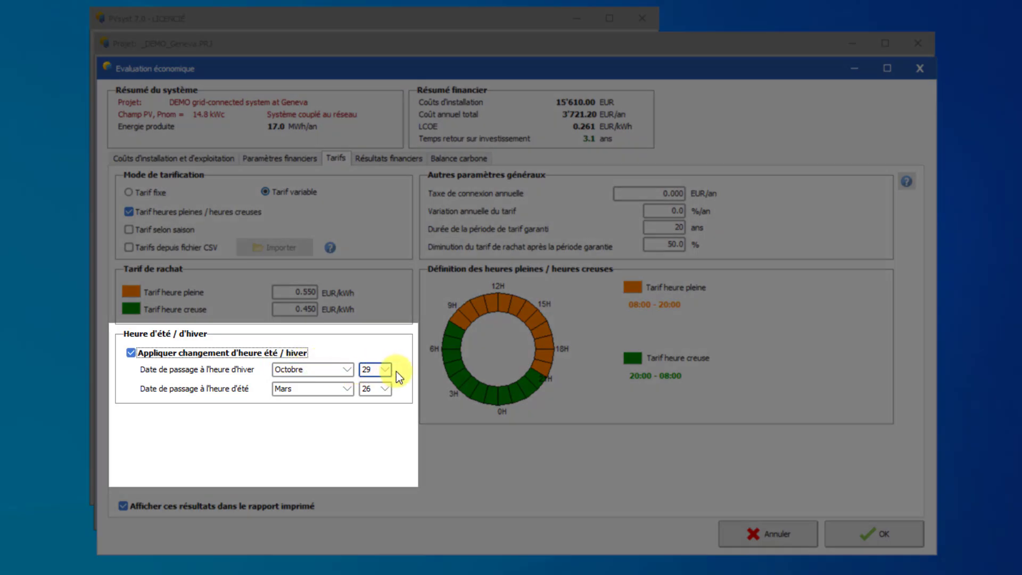
click(390, 370)
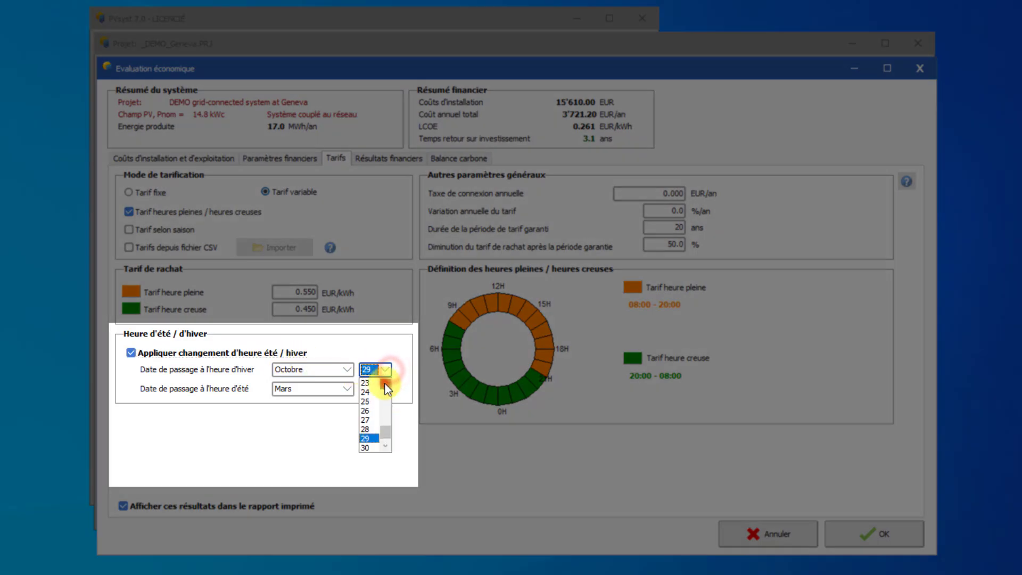
click(375, 383)
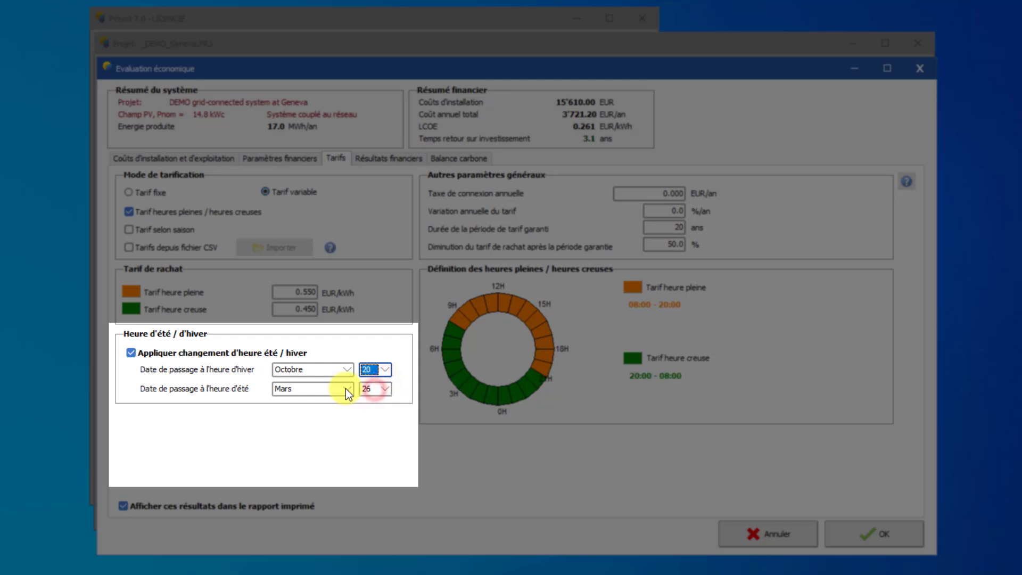
click(375, 389)
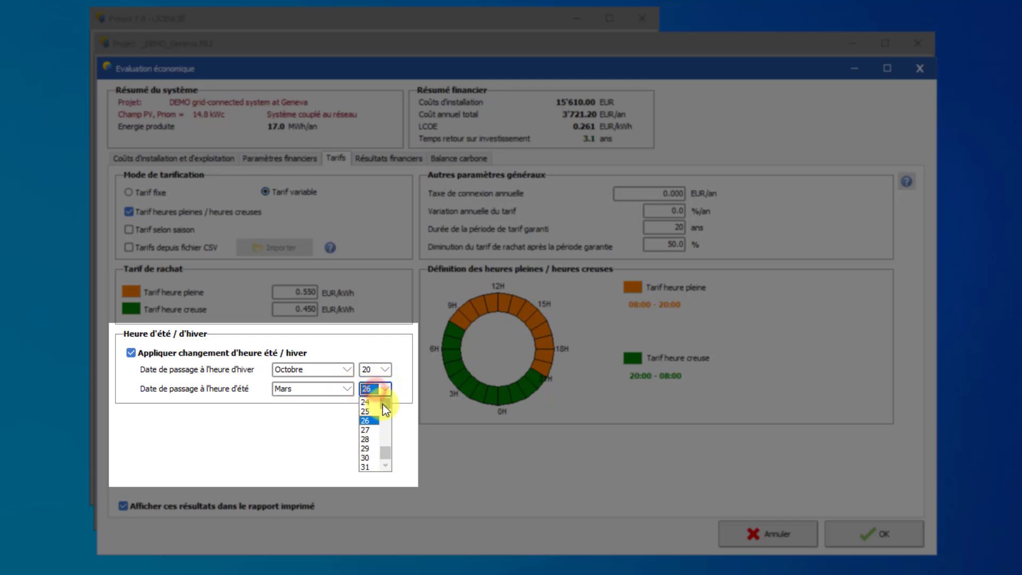
click(384, 404)
click(384, 404)
click(384, 404)
click(384, 404)
click(385, 403)
click(384, 404)
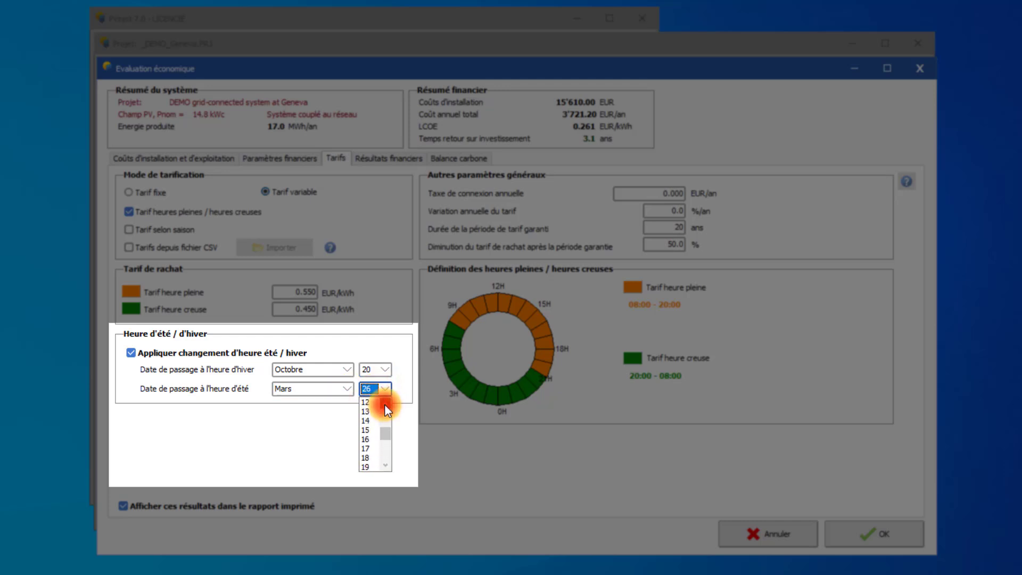
click(384, 403)
click(384, 404)
click(368, 402)
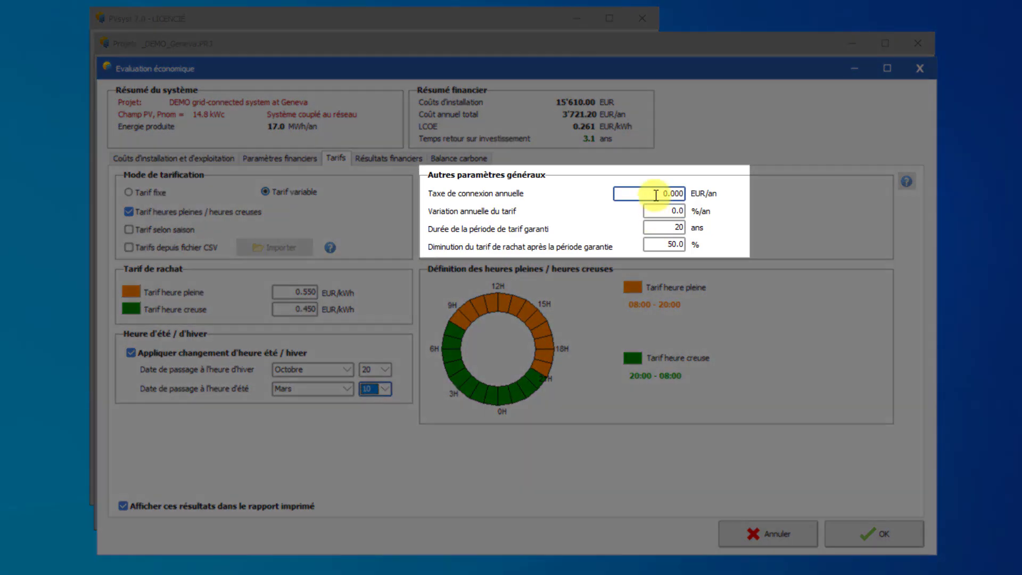
Step: Set Taxe de connexion annuelle to 200 EUR/an and Variation annuelle du tarif to 1.5 %/an
click(655, 195)
drag(656, 195, 707, 194)
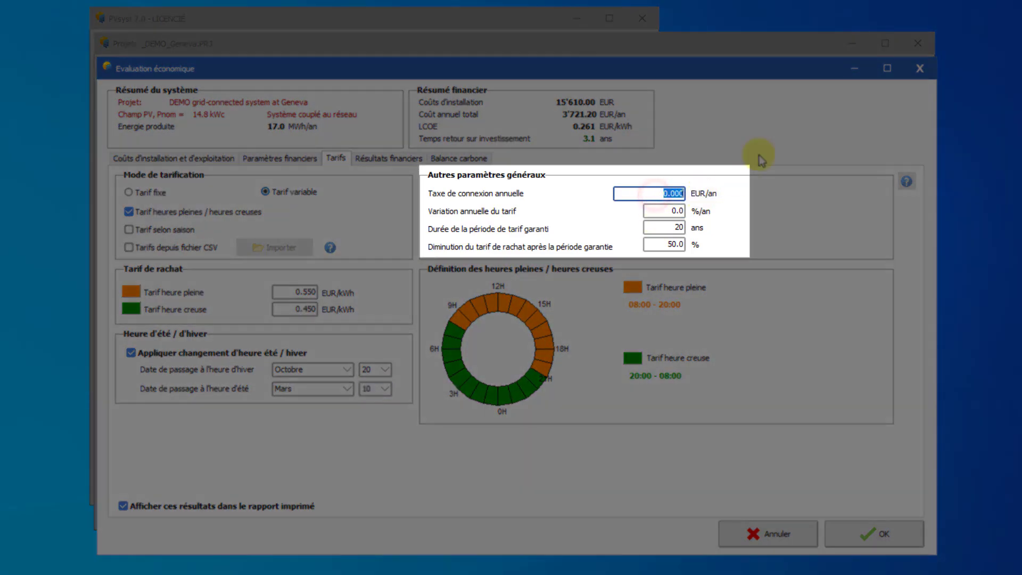
text(200)
key(Return)
drag(667, 210, 699, 211)
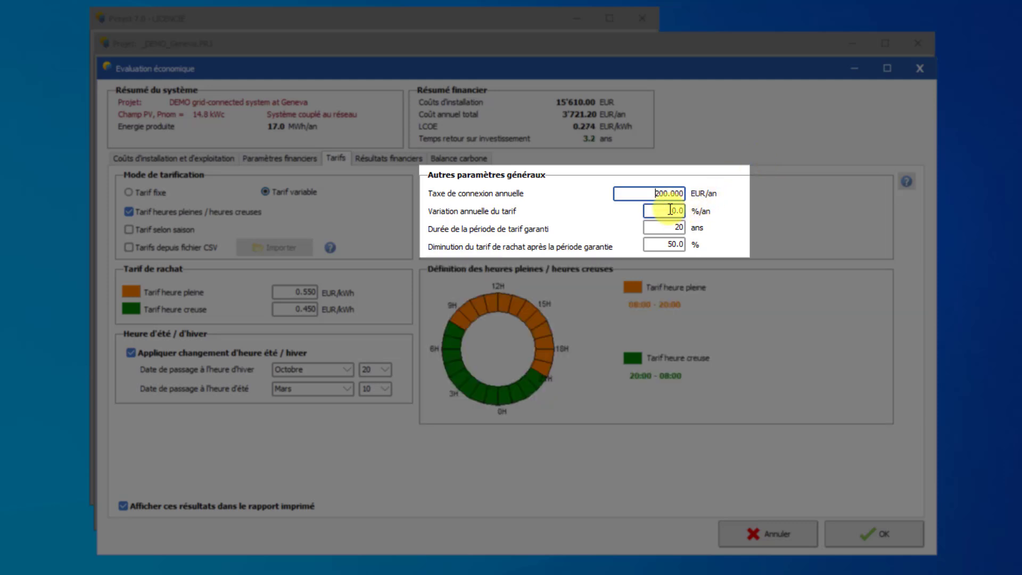
text(1.5)
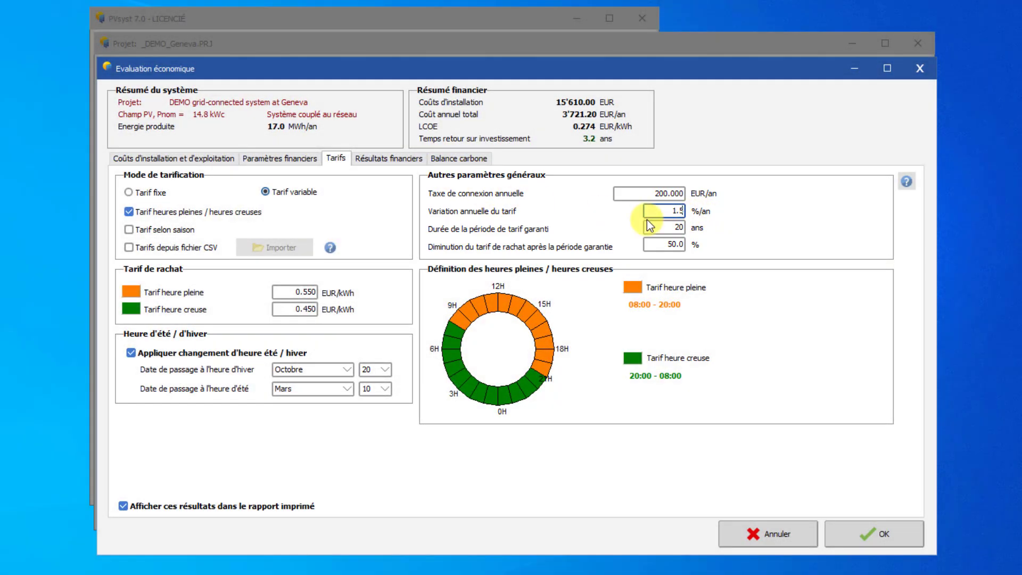
click(647, 224)
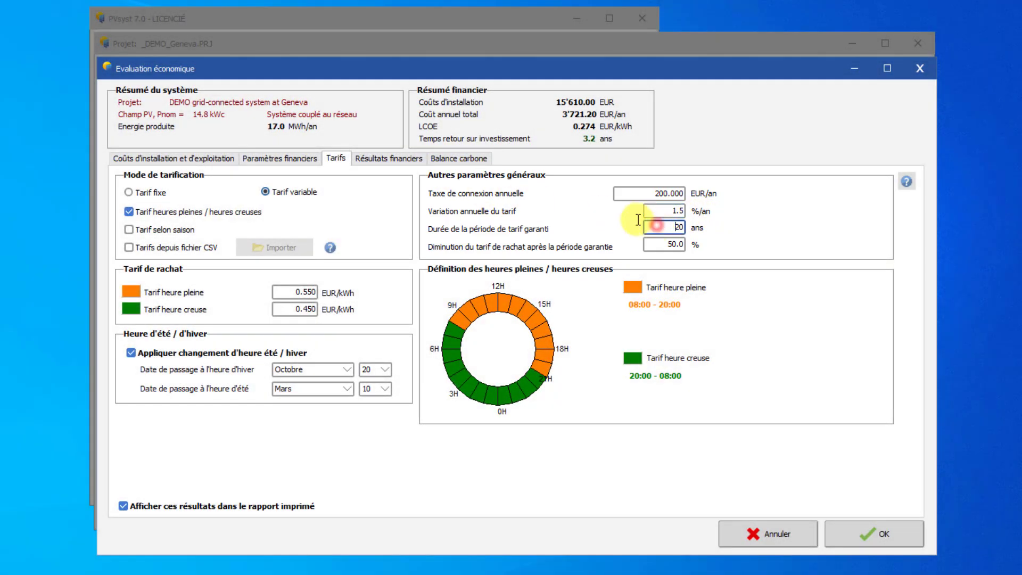
Step: Review the detailed financial results and display the annual net profit (Bénéfice net) chart
click(389, 159)
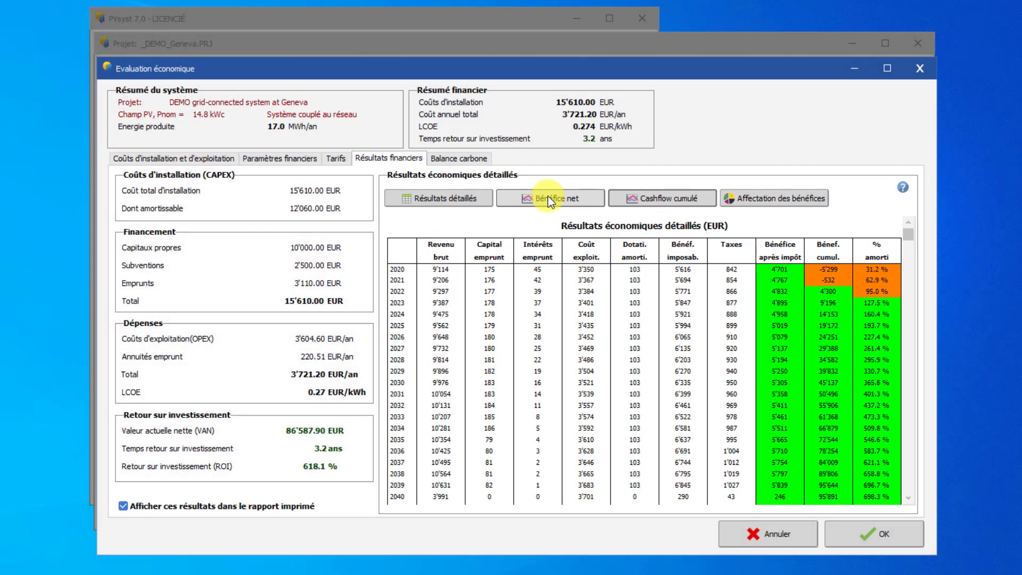
click(547, 196)
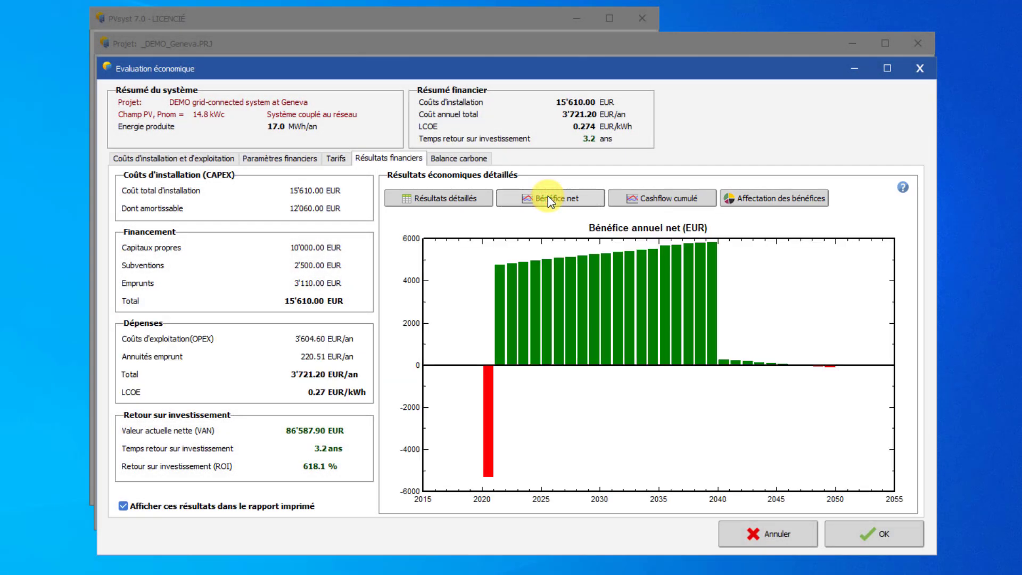
Step: Display the cumulative cashflow chart (Cashflow cumulé) and the profit allocation chart (Affectation des bénéfices) for the years 2030 and 2038
click(667, 197)
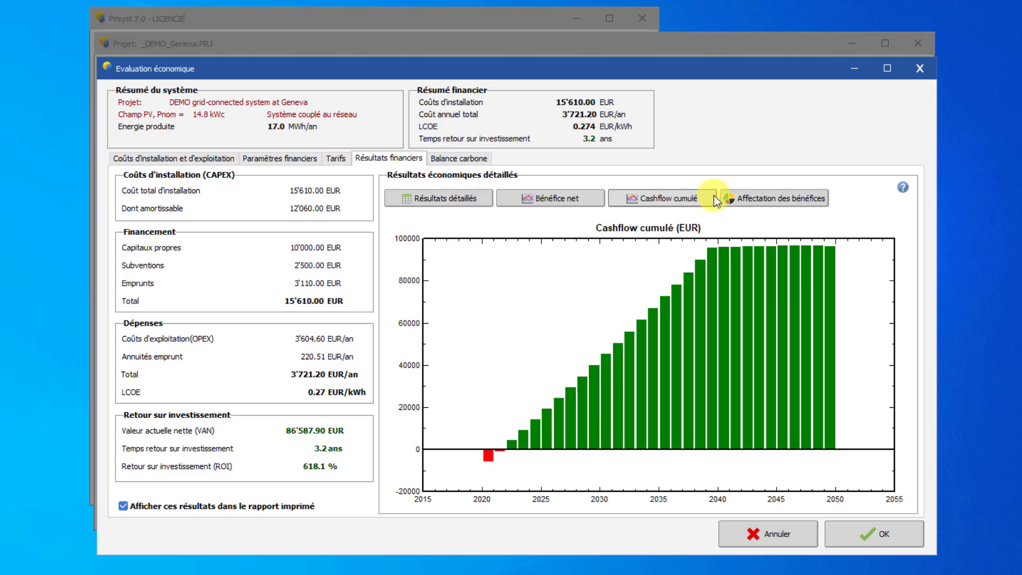
click(767, 199)
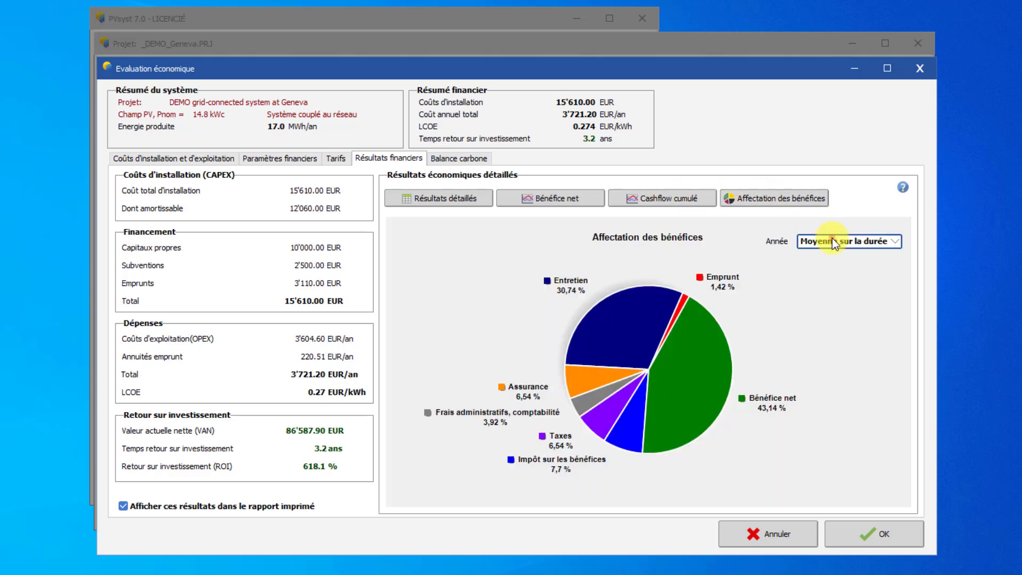
click(832, 241)
scroll(832, 298, down, 2)
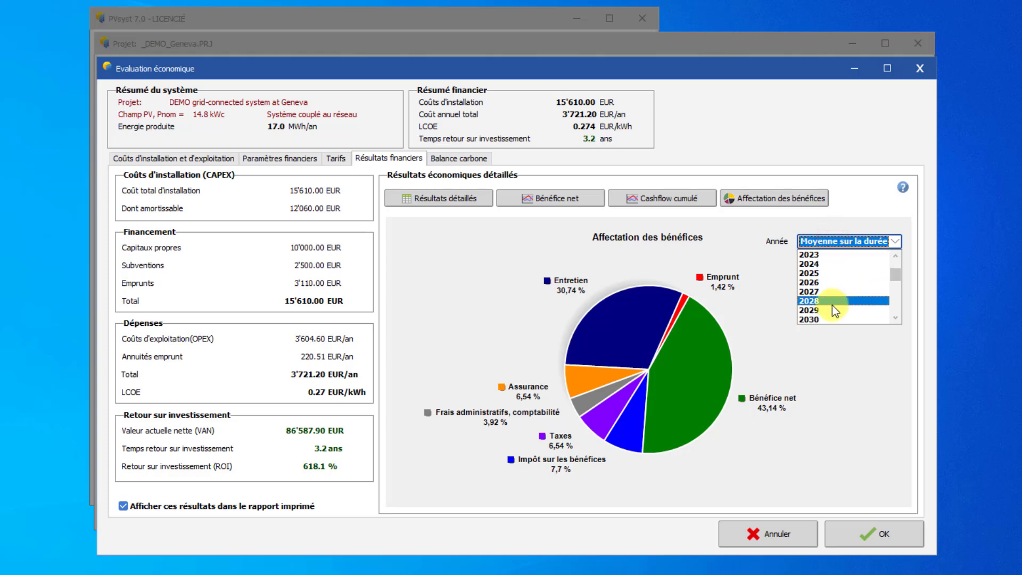
click(818, 318)
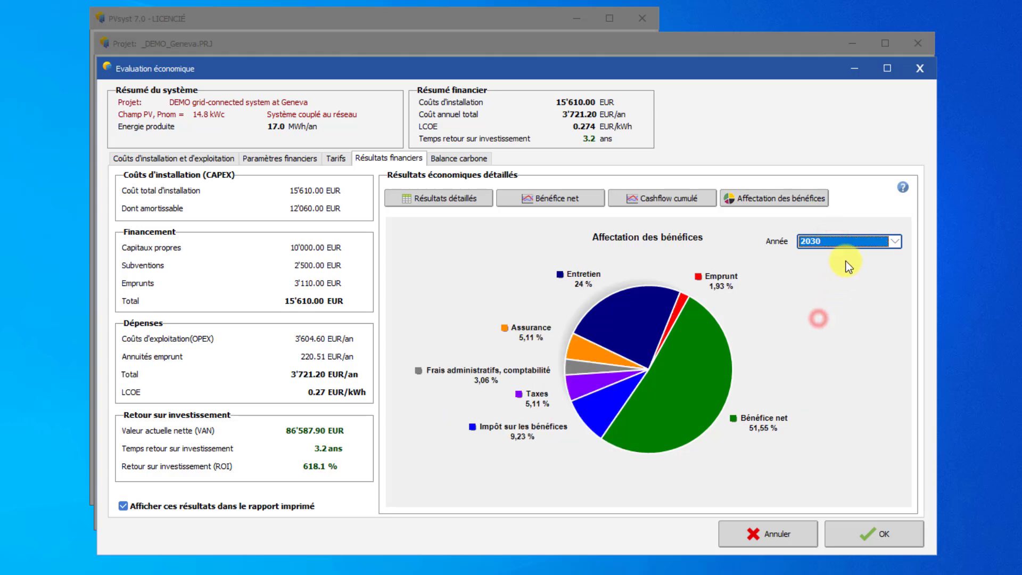
click(844, 241)
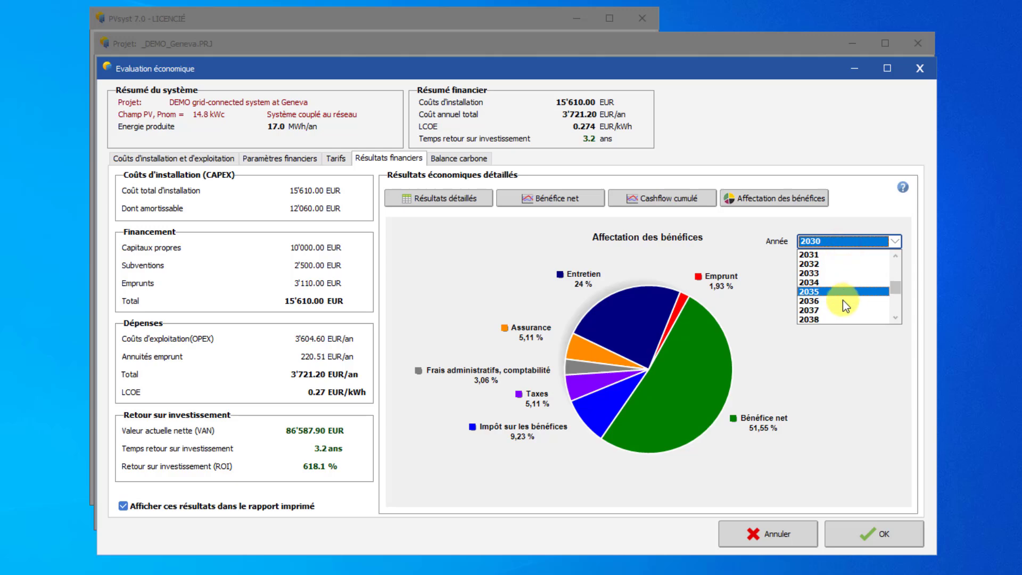
scroll(831, 316, down, 1)
click(831, 316)
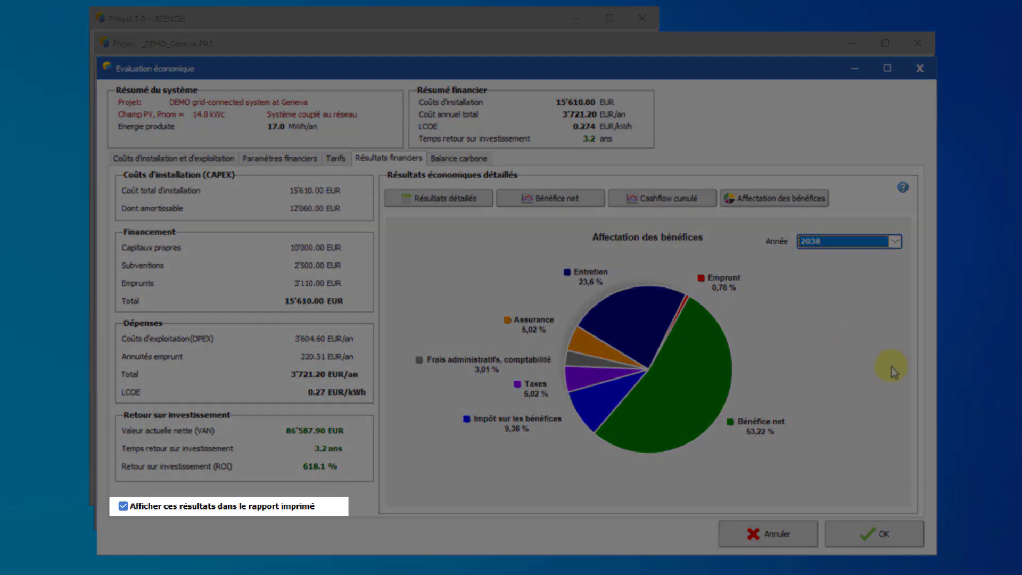
Step: Accept the economic evaluation with its results included in the printed report, and return to the project window
click(887, 527)
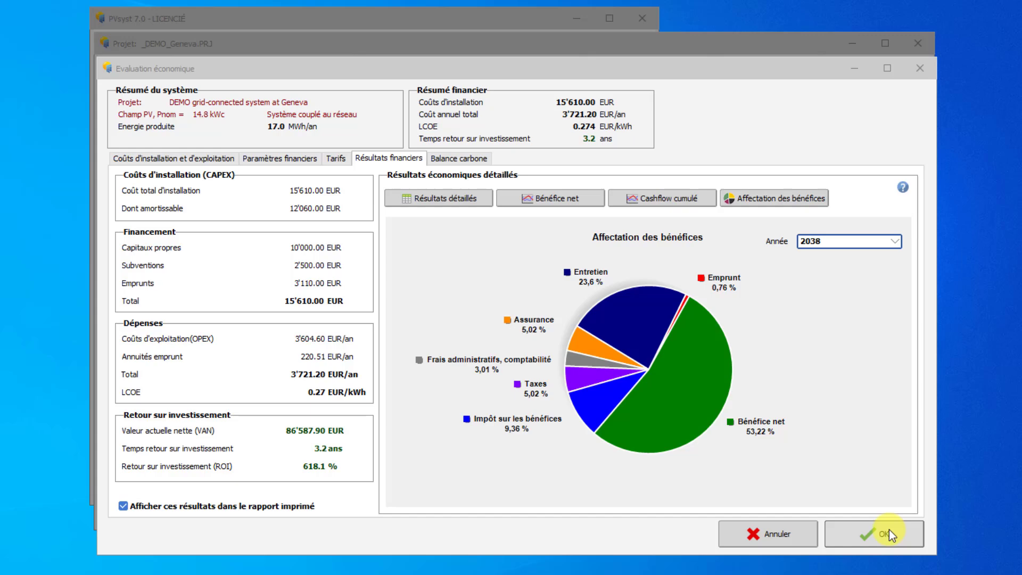
click(888, 529)
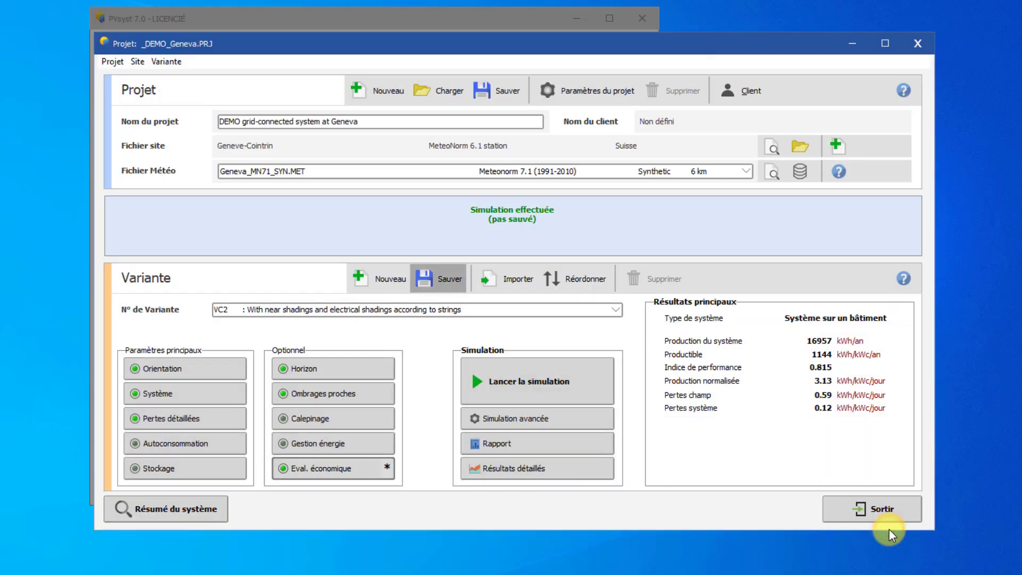